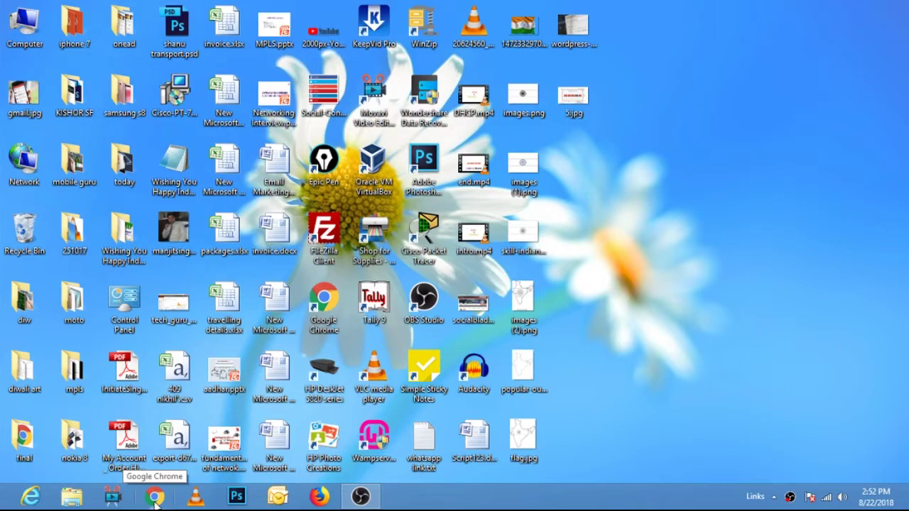
# Step: Open Chrome and go to the Blogger dashboard at blogspot.com
pyautogui.click(156, 501)
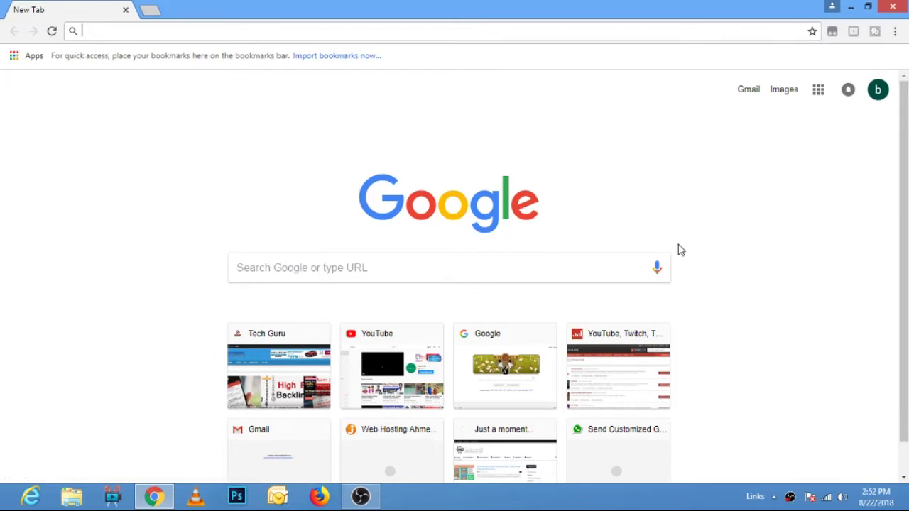
pyautogui.write('blogspot.com')
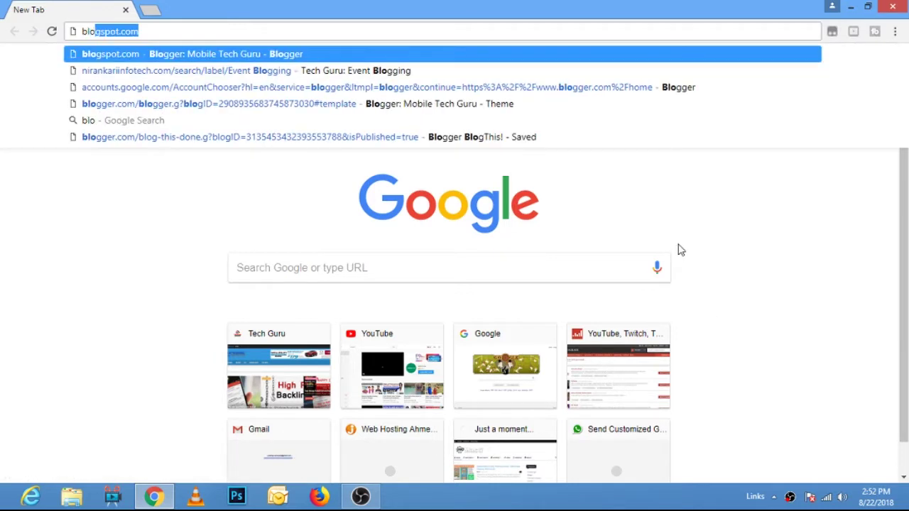
pyautogui.press('Return')
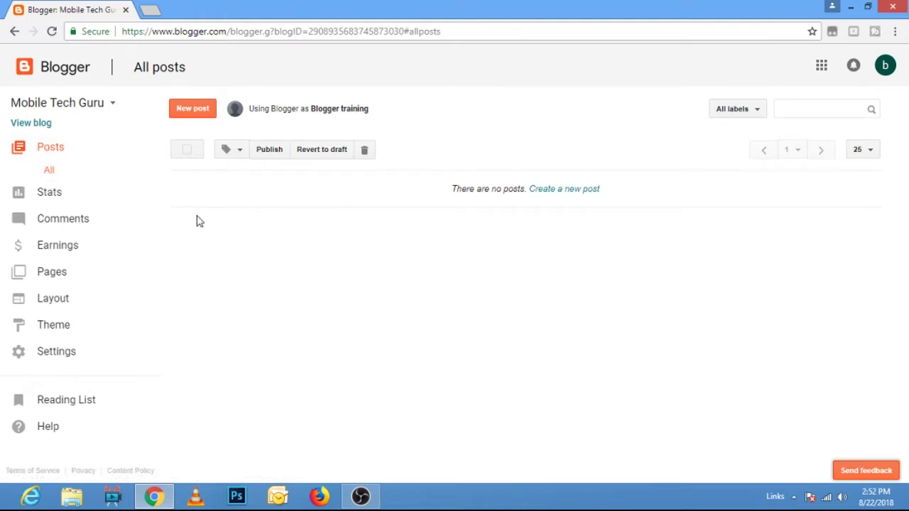
# Step: Review the blog's statistics: the overview, posts, traffic sources and audience
pyautogui.click(54, 197)
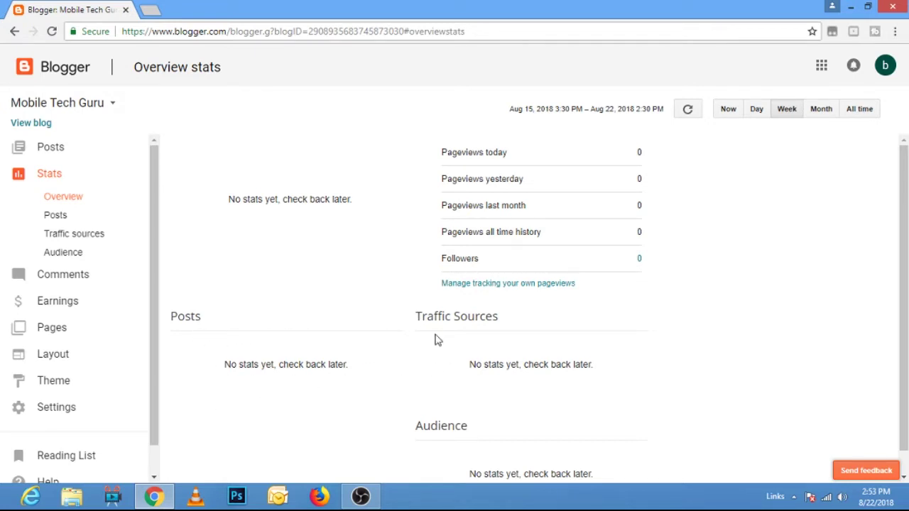
pyautogui.scroll(-1, 620, 312)
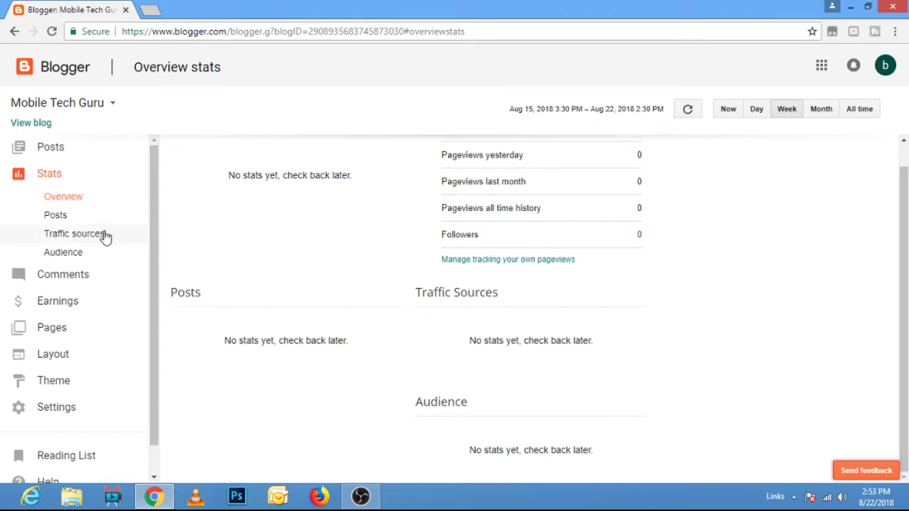
pyautogui.click(56, 219)
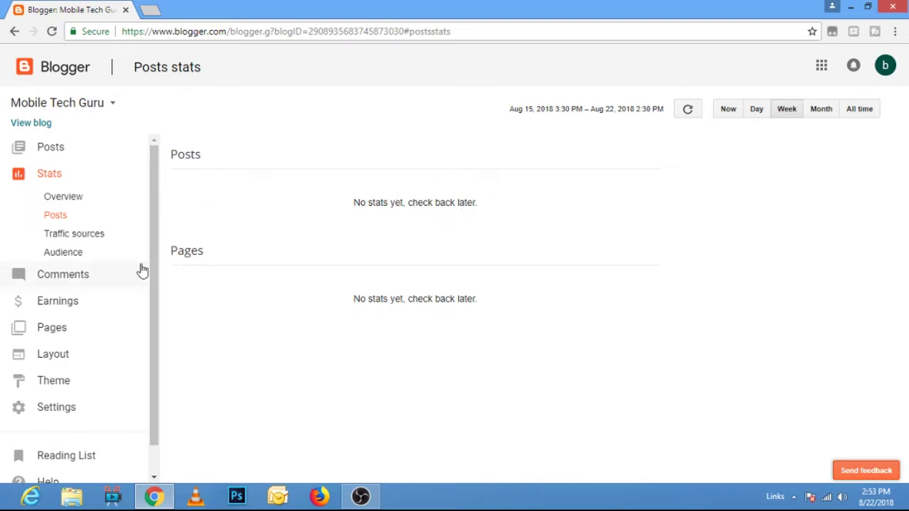
pyautogui.click(88, 238)
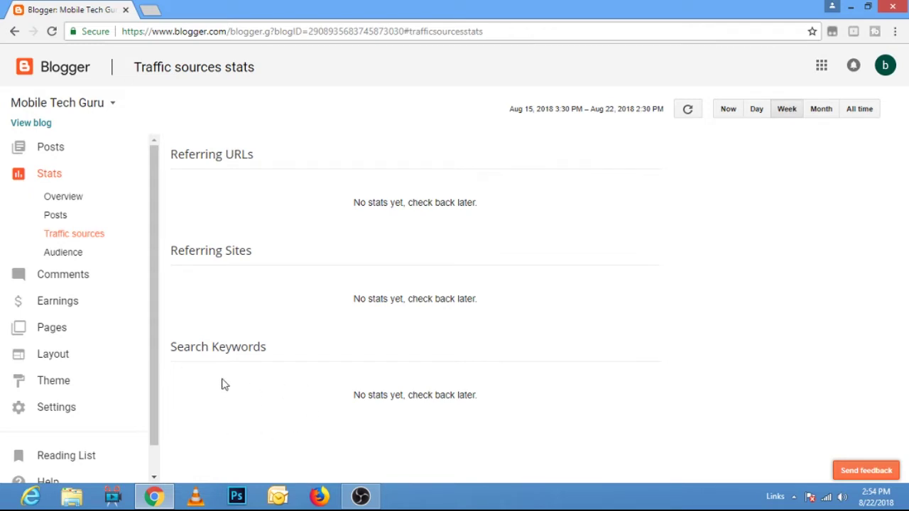
pyautogui.click(57, 253)
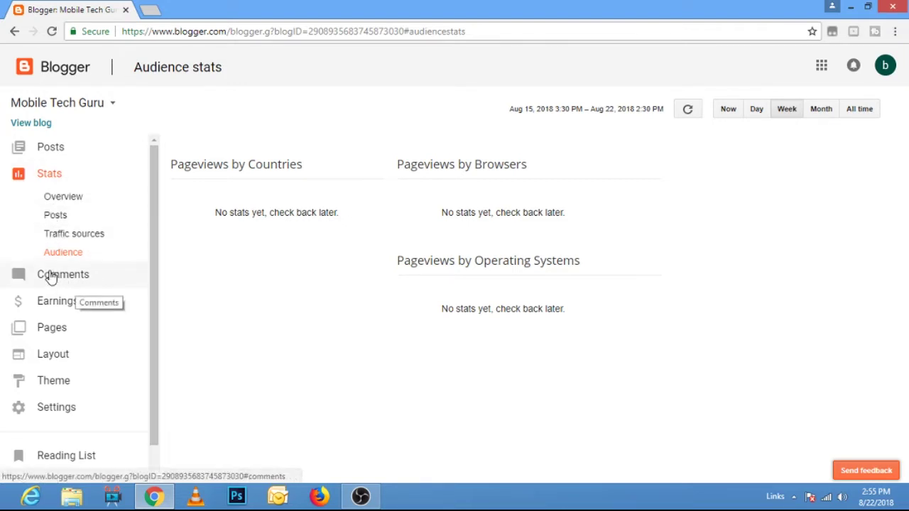
# Step: Look through the blog's published and spam comments
pyautogui.click(76, 278)
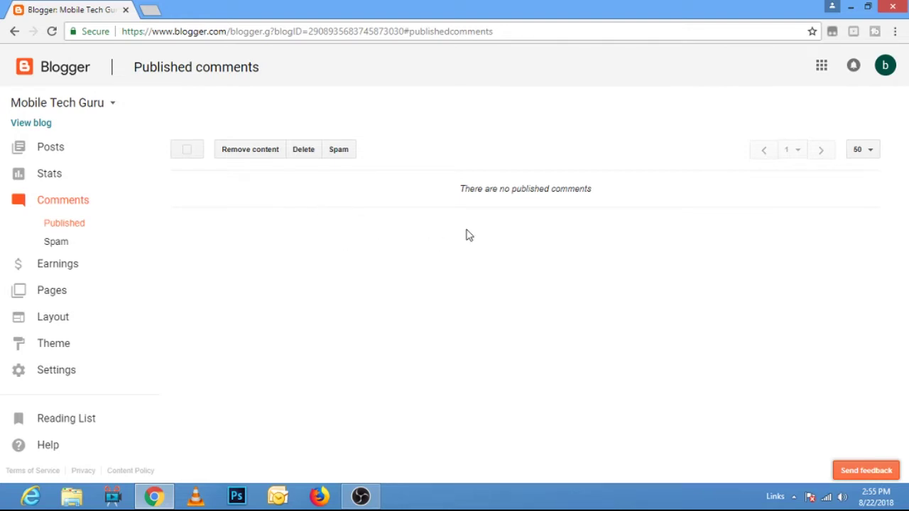
pyautogui.click(63, 243)
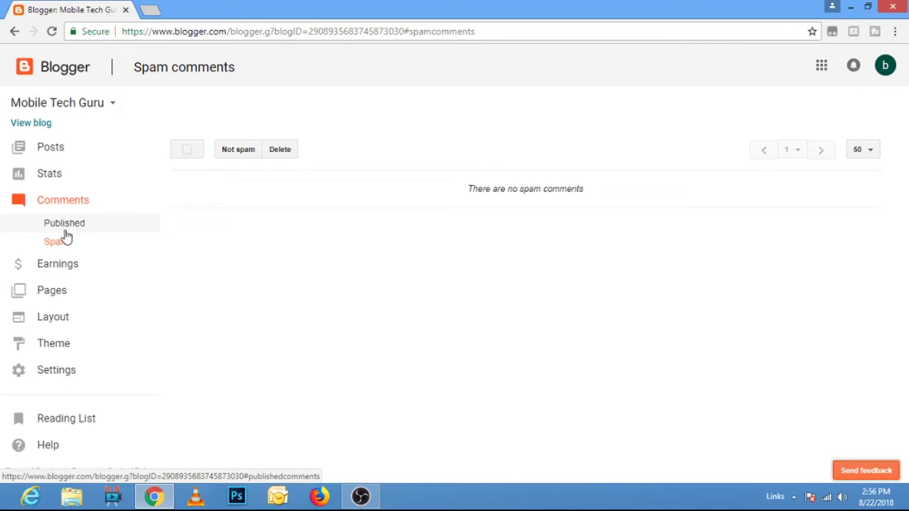
pyautogui.click(79, 224)
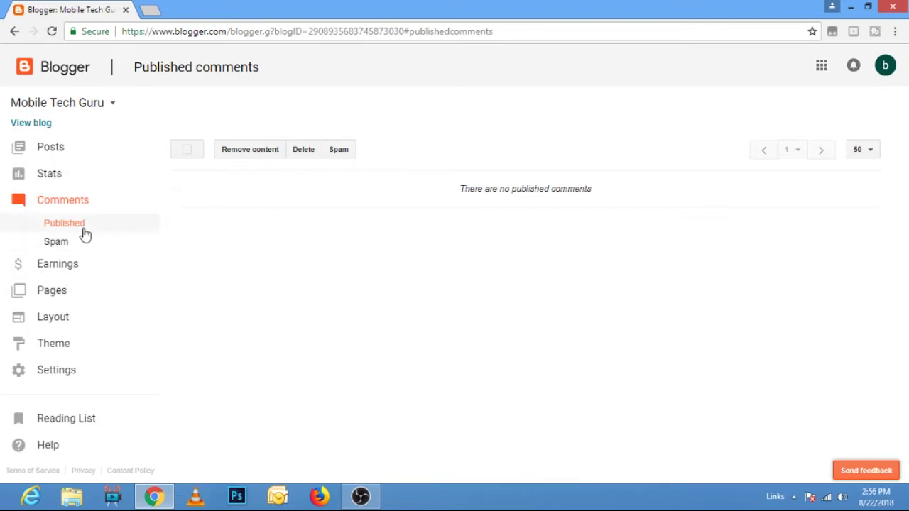
# Step: In the posts, comments and sharing settings, look over the Comment Location choices and let anyone comment, including anonymous users
pyautogui.click(57, 372)
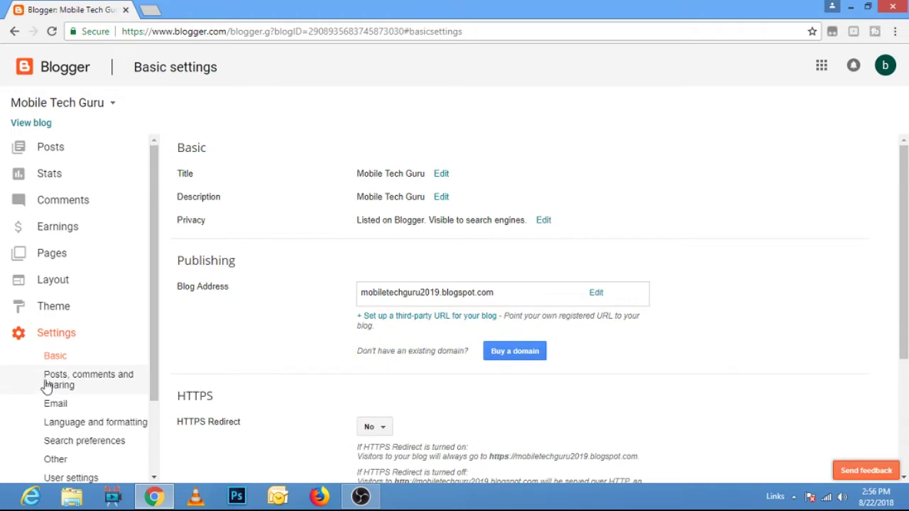
pyautogui.click(77, 380)
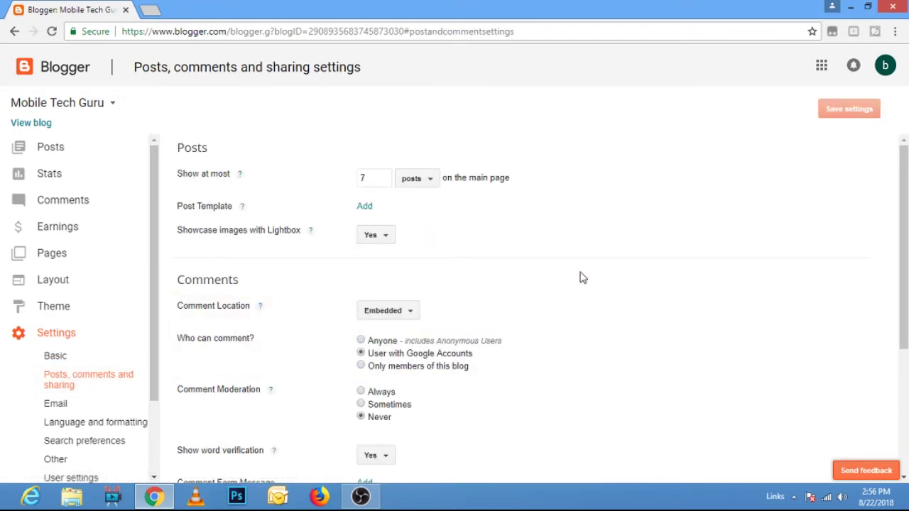
pyautogui.scroll(-1, 581, 277)
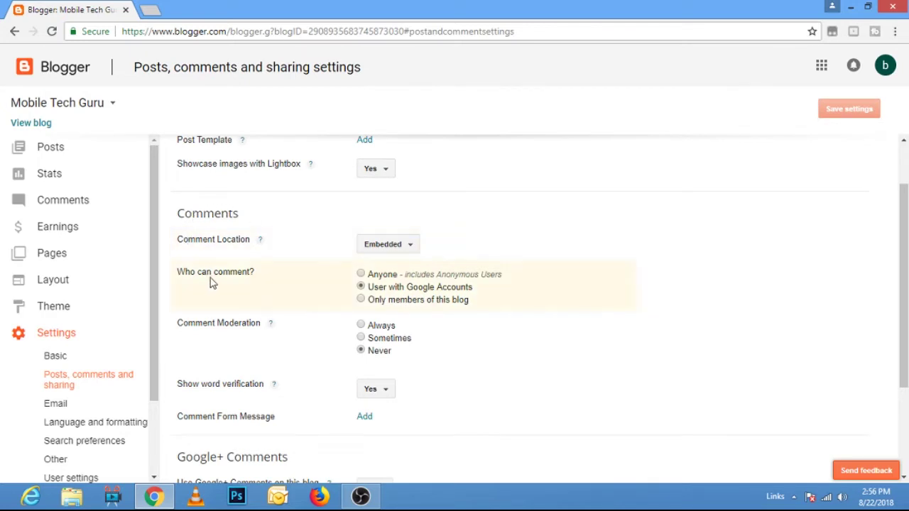
pyautogui.moveTo(176, 217); pyautogui.dragTo(260, 221)
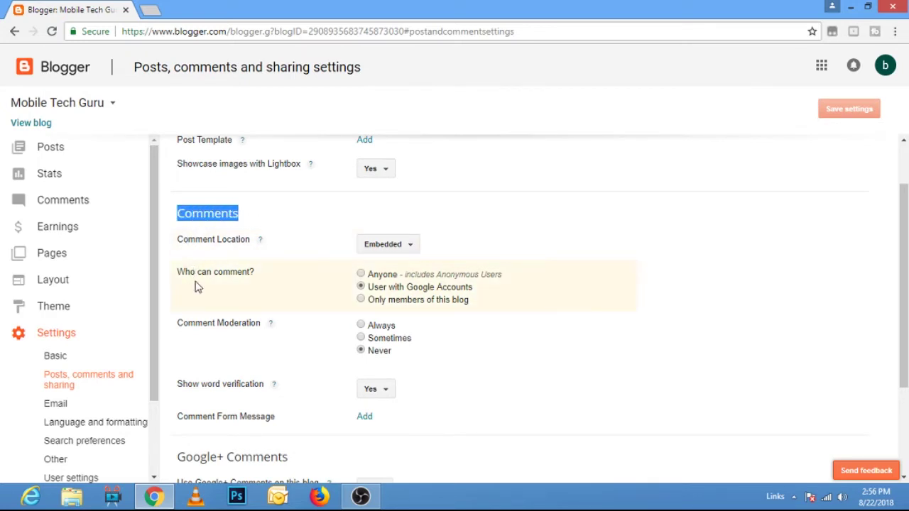
pyautogui.click(412, 245)
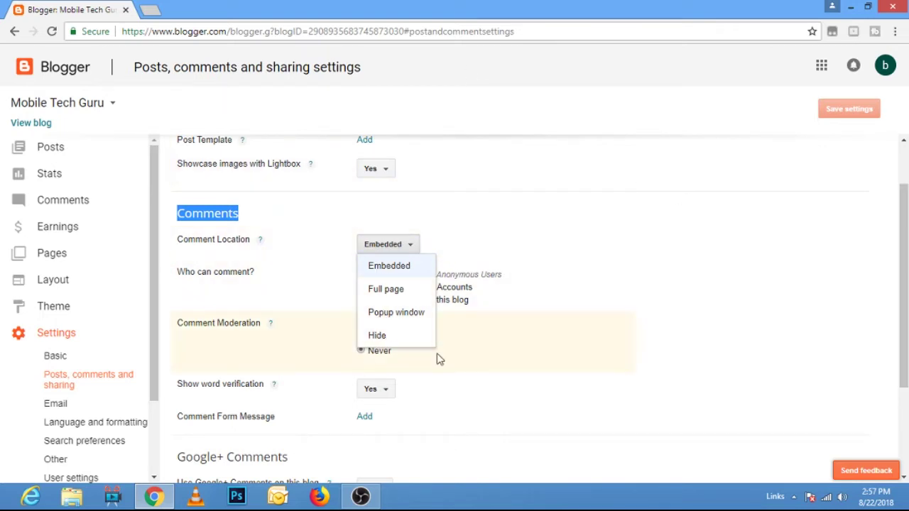
pyautogui.click(620, 213)
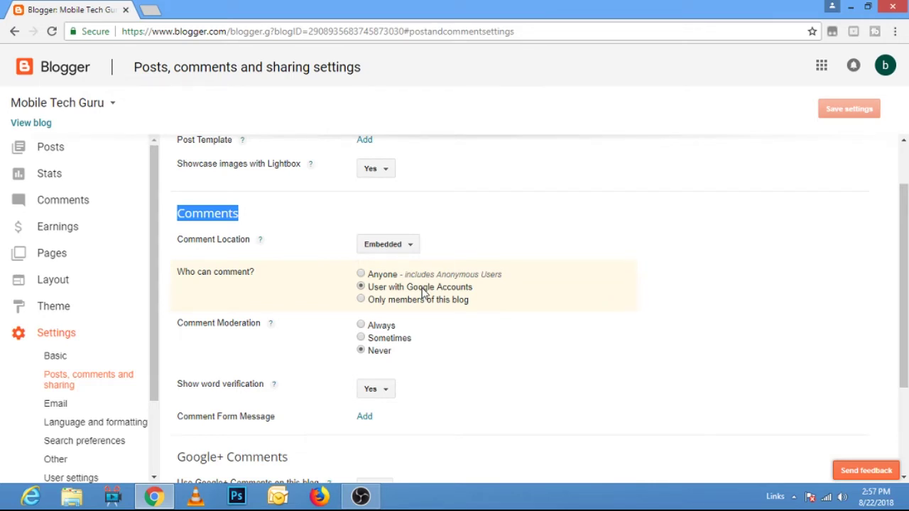
pyautogui.click(362, 275)
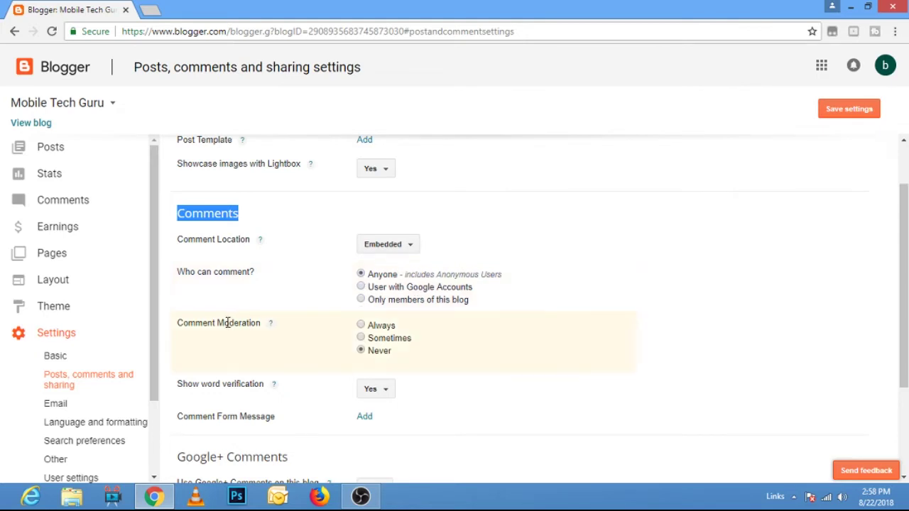
# Step: Try the Sometimes option for Comment Moderation and set it to Always
pyautogui.moveTo(180, 322); pyautogui.dragTo(263, 339)
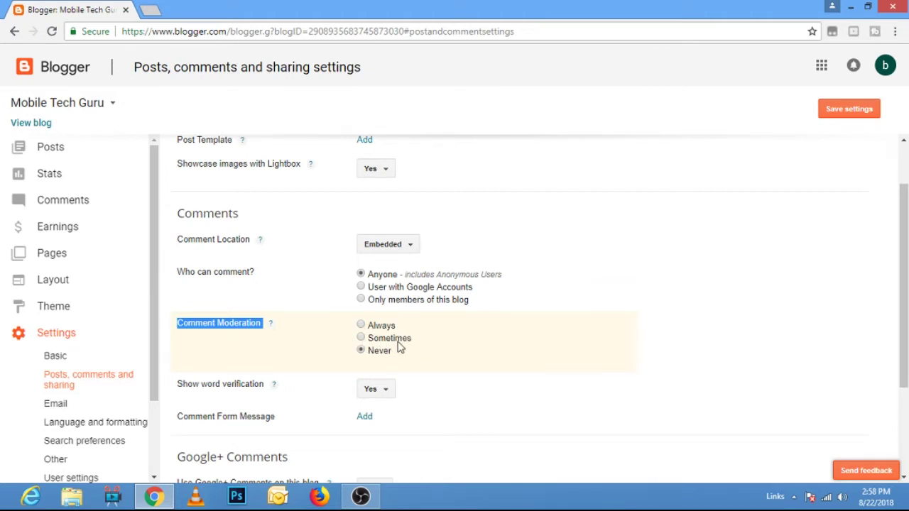
pyautogui.click(361, 338)
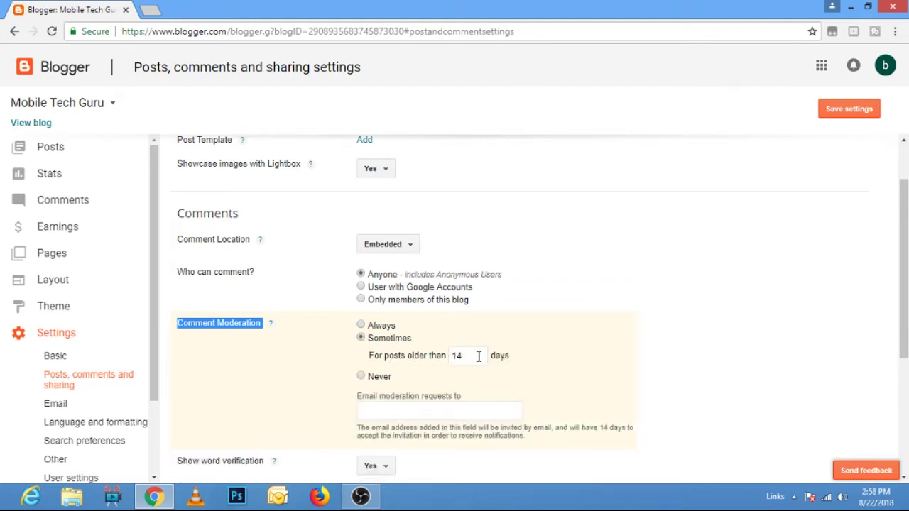
pyautogui.moveTo(476, 356); pyautogui.dragTo(437, 353)
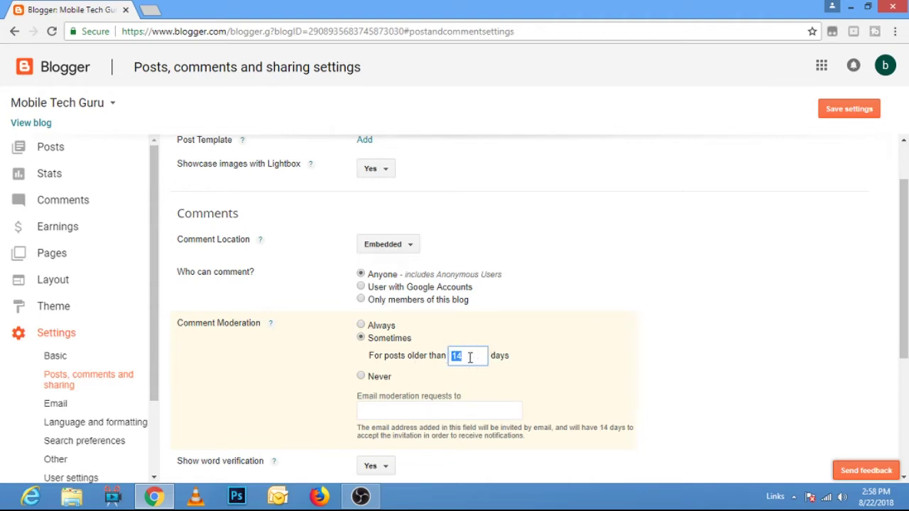
pyautogui.click(361, 326)
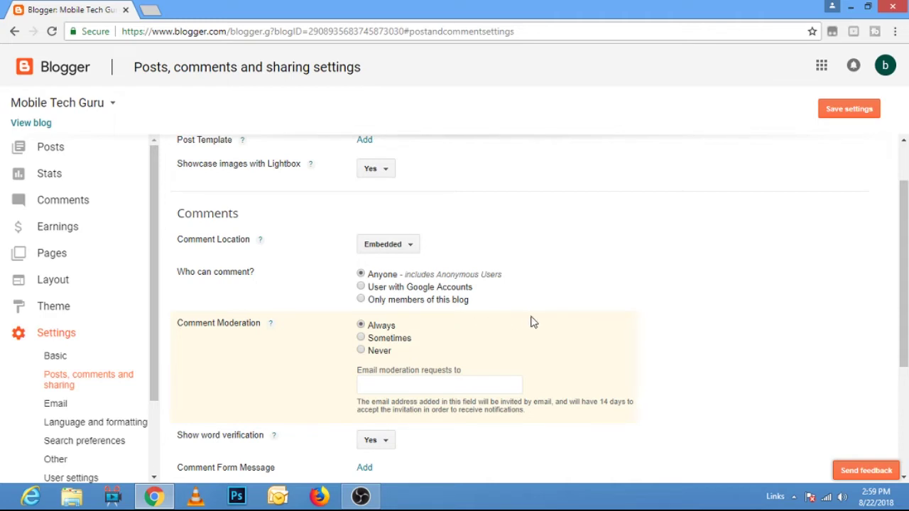
pyautogui.click(366, 339)
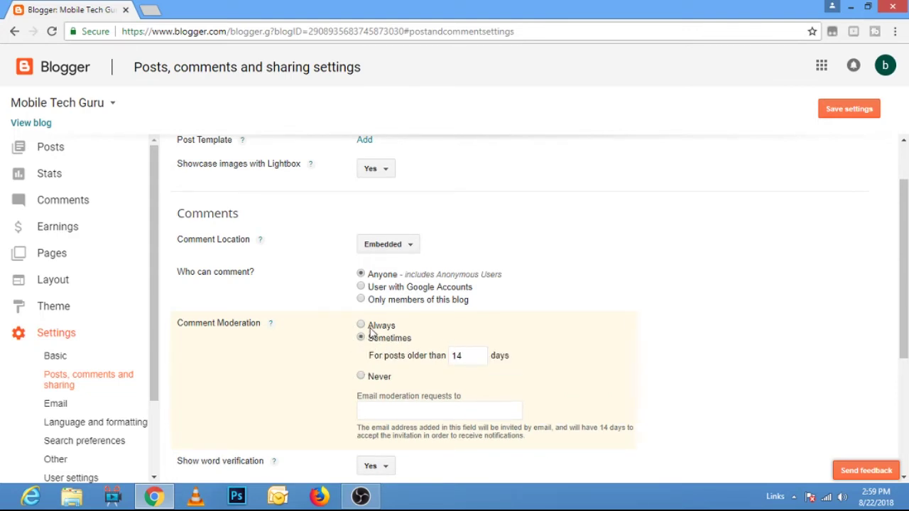
pyautogui.click(362, 326)
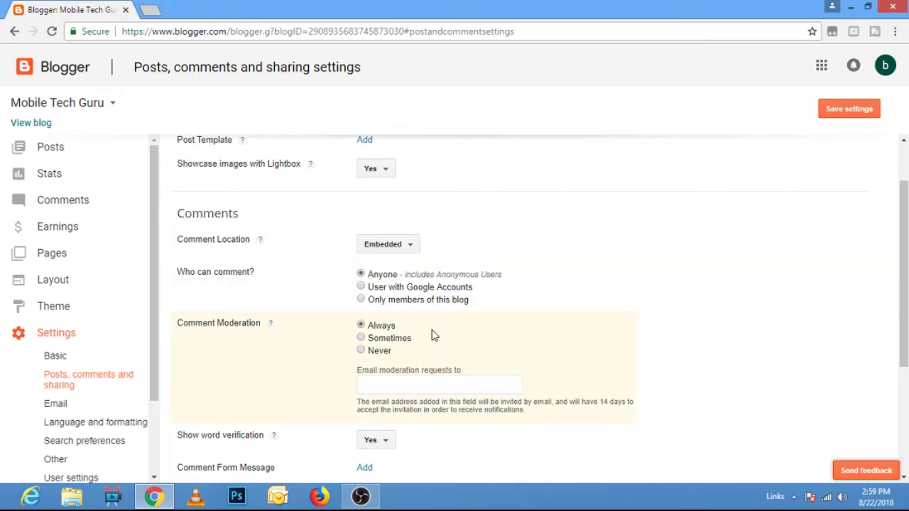
# Step: Choose Yes for showing word verification on comments
pyautogui.scroll(-2, 483, 331)
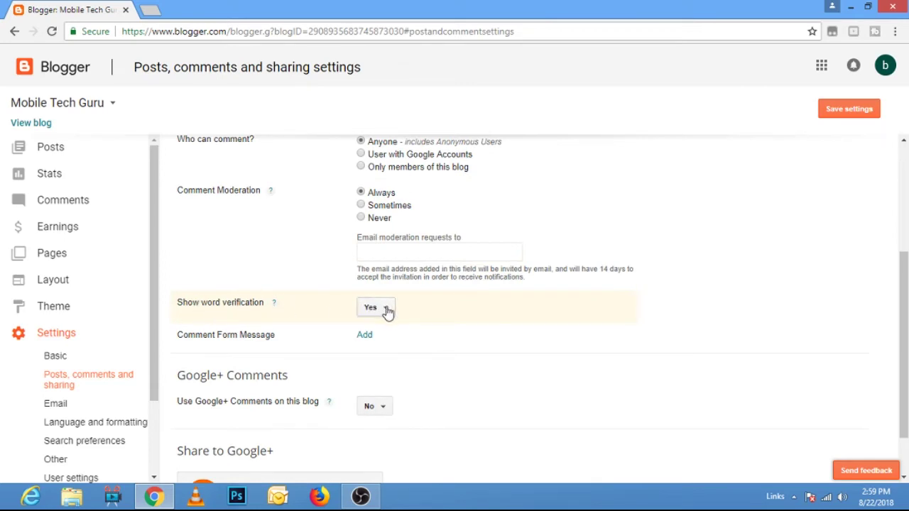
pyautogui.click(388, 314)
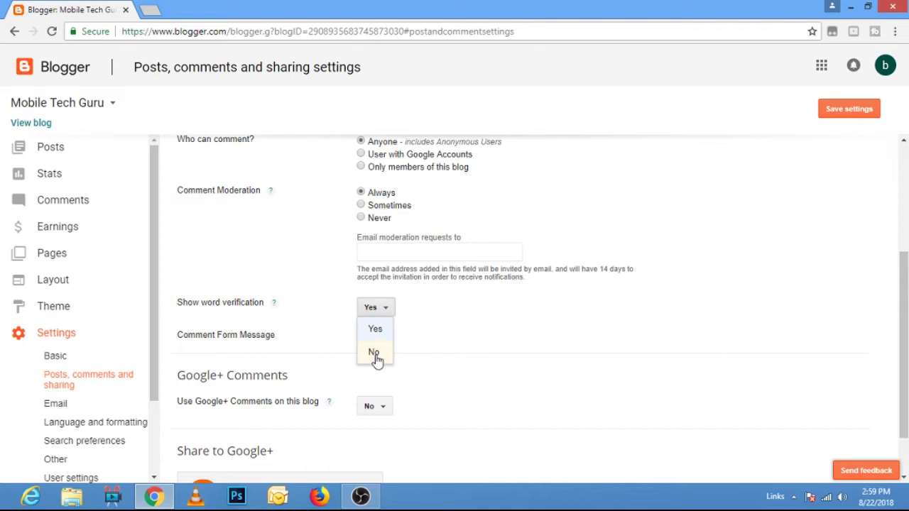
pyautogui.click(384, 330)
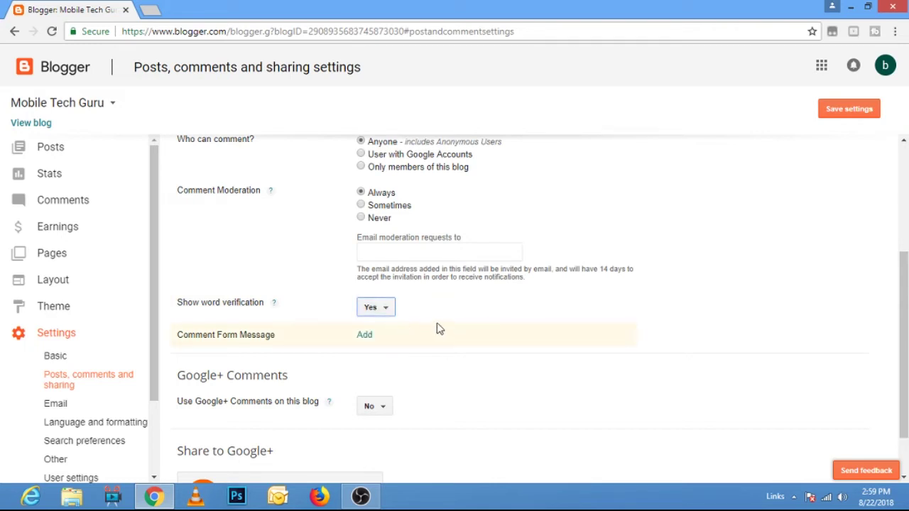
# Step: Add an empty Comment Form Message box and save the comment settings
pyautogui.scroll(1, 639, 263)
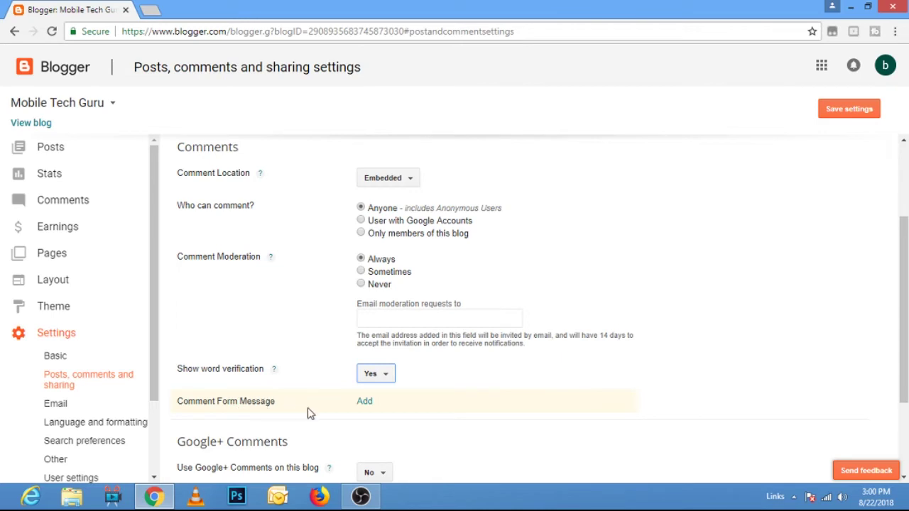
pyautogui.click(364, 404)
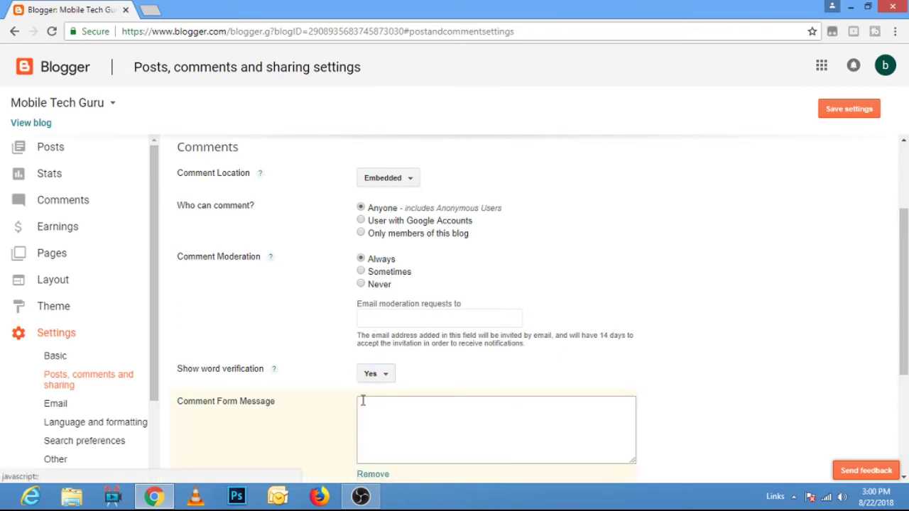
pyautogui.click(426, 406)
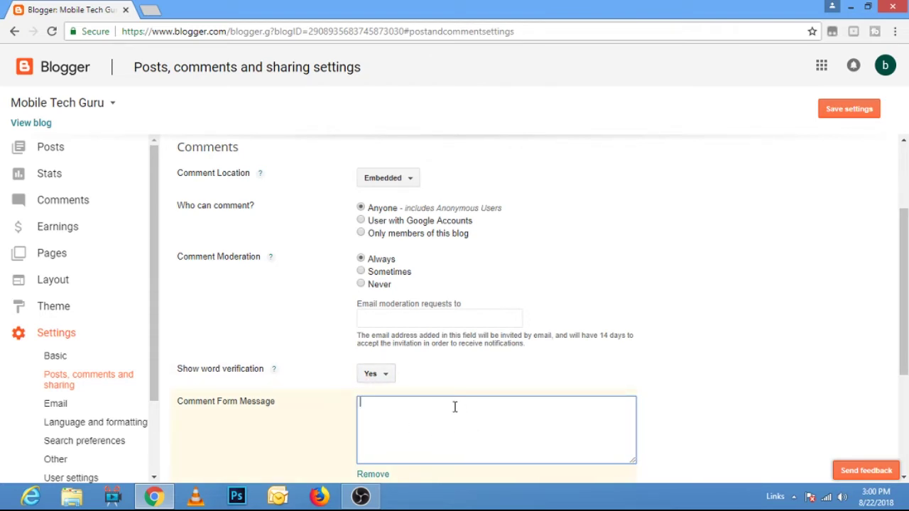
pyautogui.scroll(-1, 454, 407)
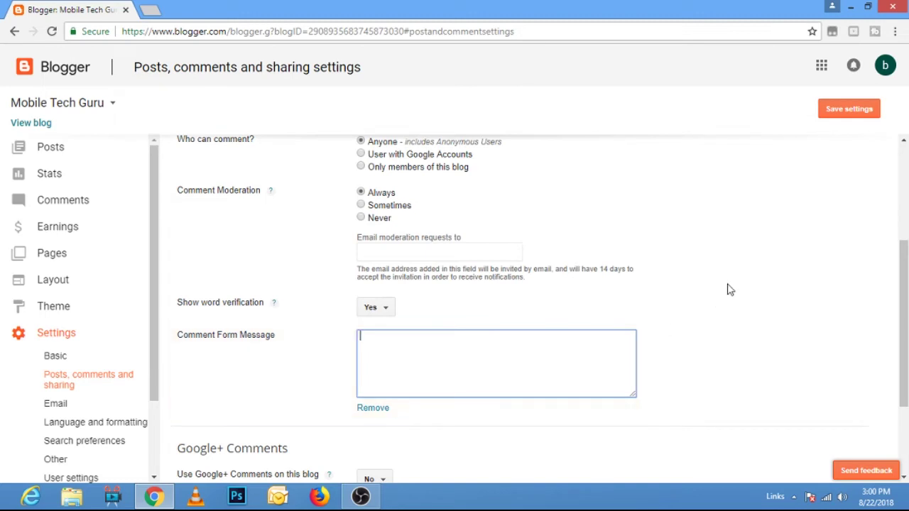
pyautogui.click(849, 110)
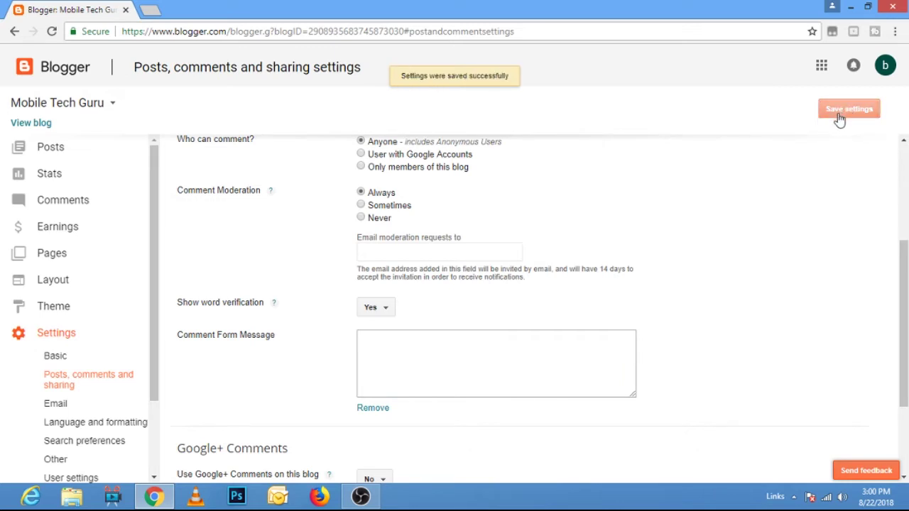
# Step: Check the comments awaiting moderation and return to the published comments list
pyautogui.click(69, 205)
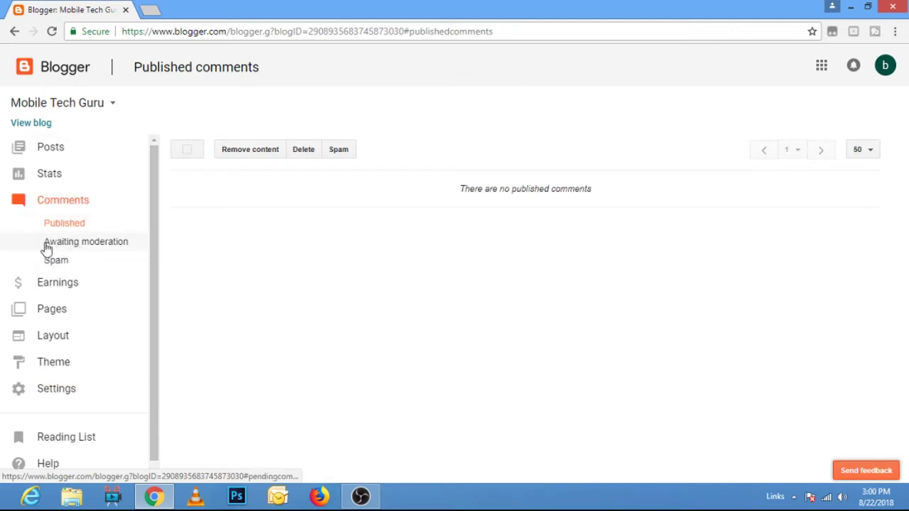
pyautogui.click(96, 248)
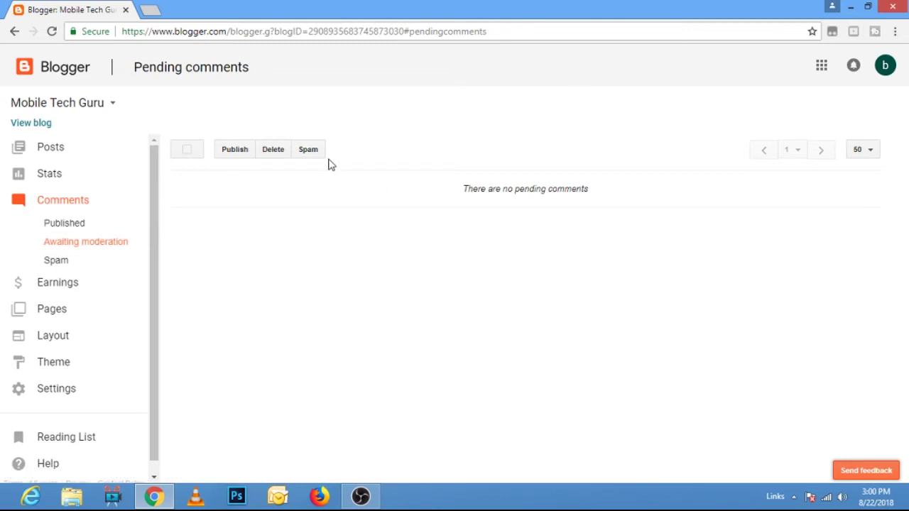
pyautogui.click(61, 224)
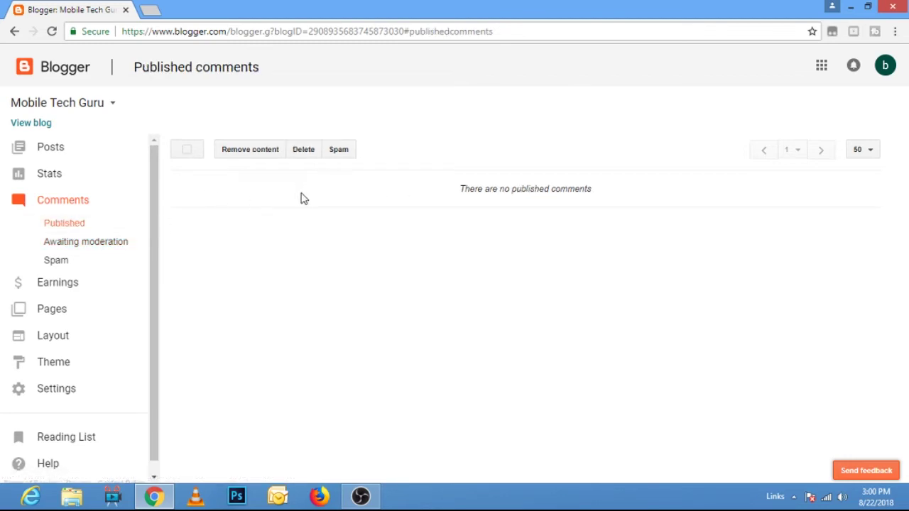
# Step: Check the comments awaiting moderation and open the blog's Earnings section
pyautogui.click(103, 244)
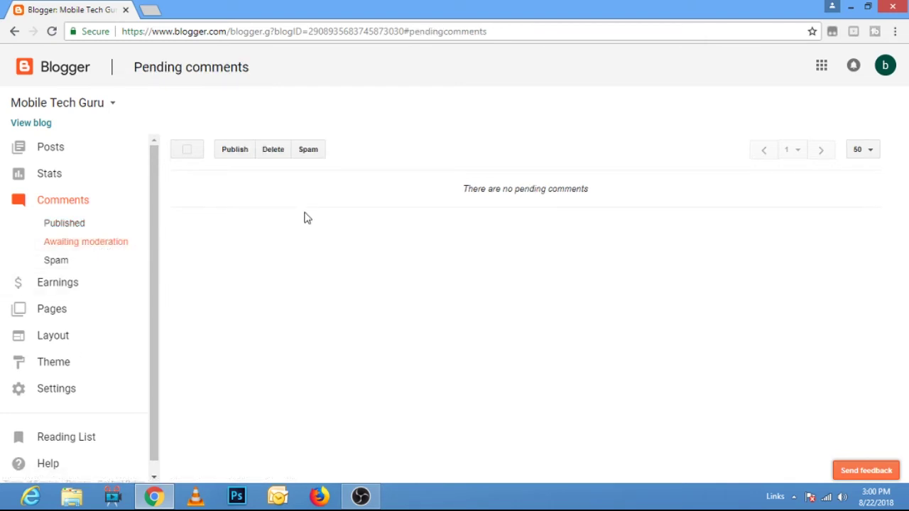
pyautogui.click(69, 287)
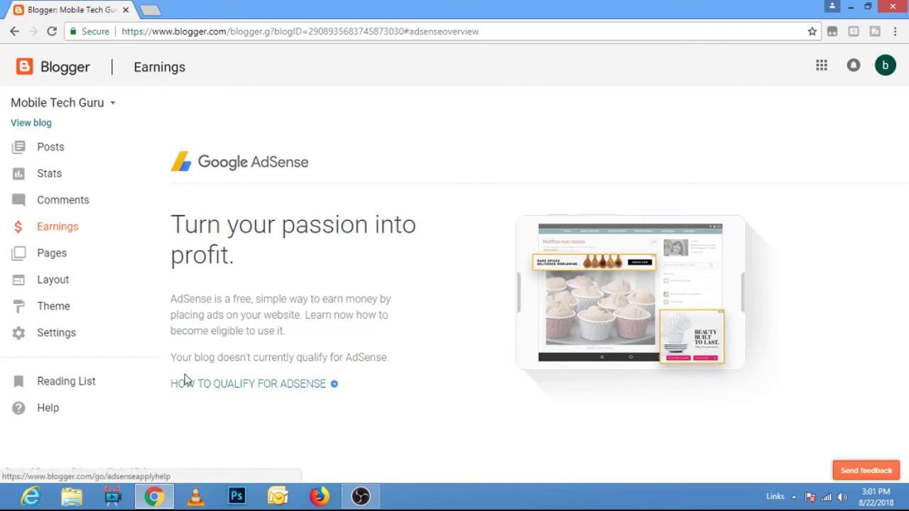
# Step: Read through the How to Qualify for AdSense help page in a separate tab and close it
pyautogui.rightClick(282, 385)
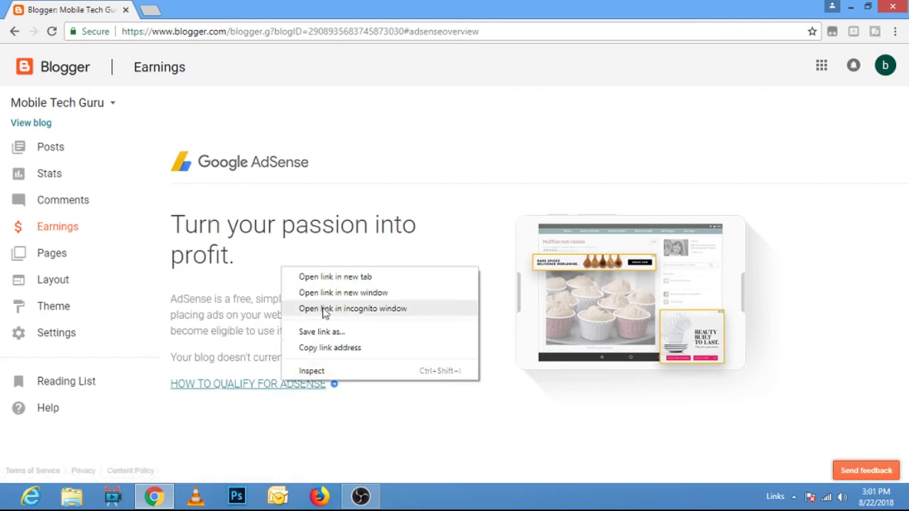
pyautogui.click(327, 279)
pyautogui.click(192, 16)
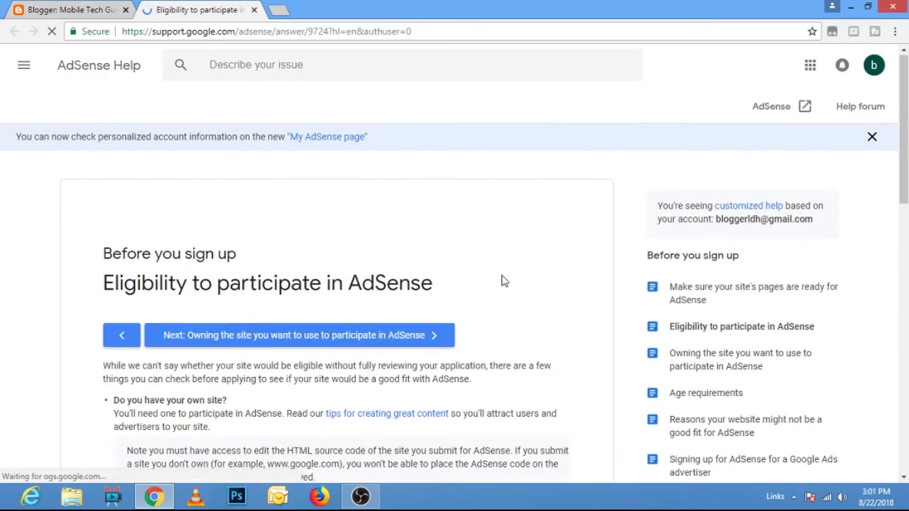
pyautogui.scroll(-4, 504, 280)
pyautogui.scroll(-6, 321, 170)
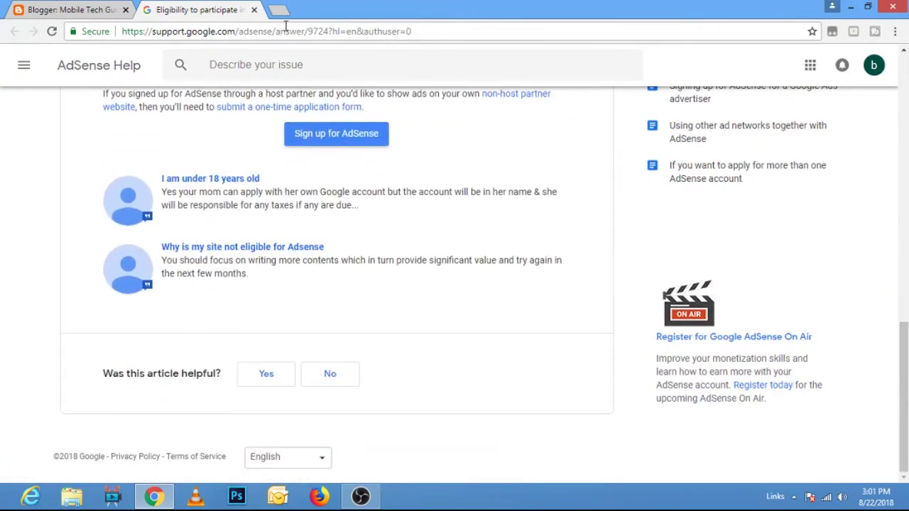
pyautogui.click(253, 10)
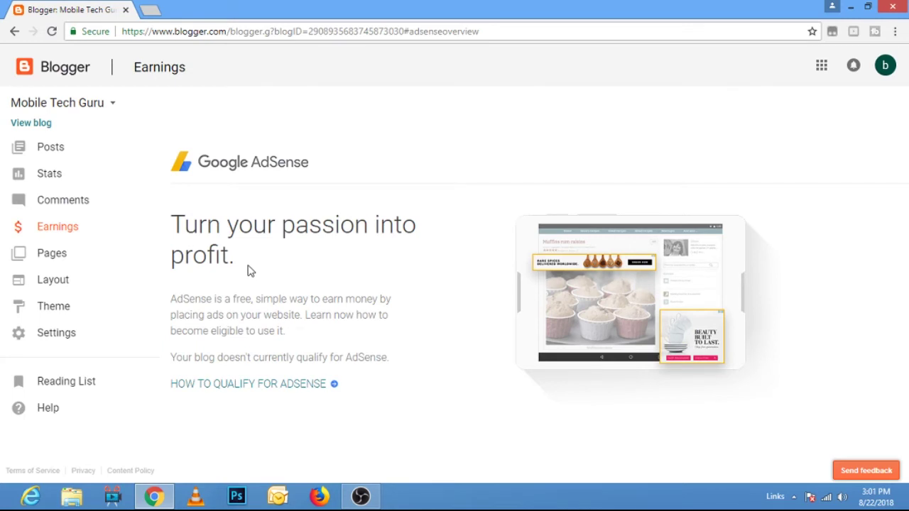
# Step: Look at the blog's Pages section and open the Layout section to view its gadgets
pyautogui.click(54, 259)
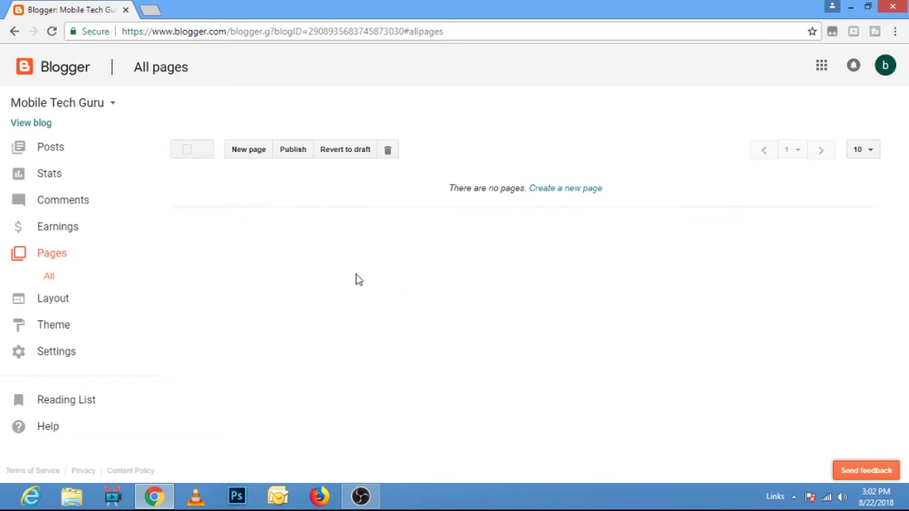
pyautogui.click(51, 303)
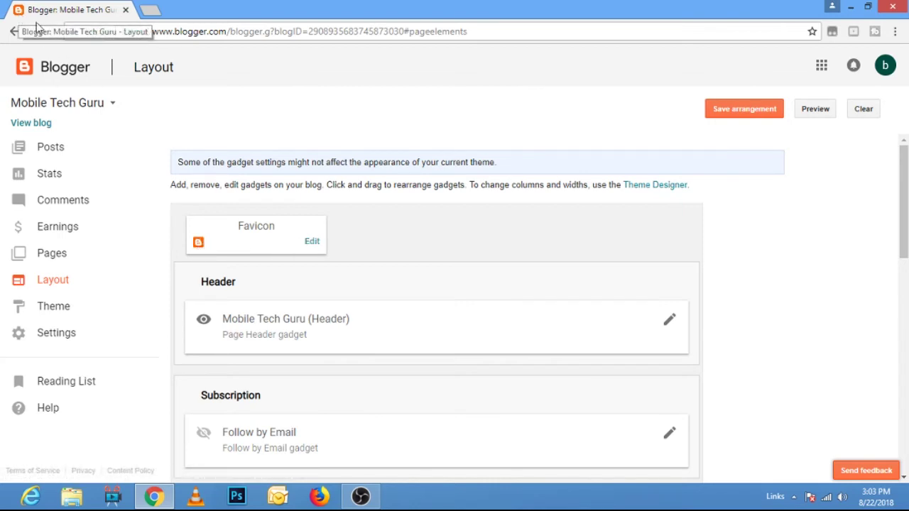
pyautogui.scroll(-2, 440, 293)
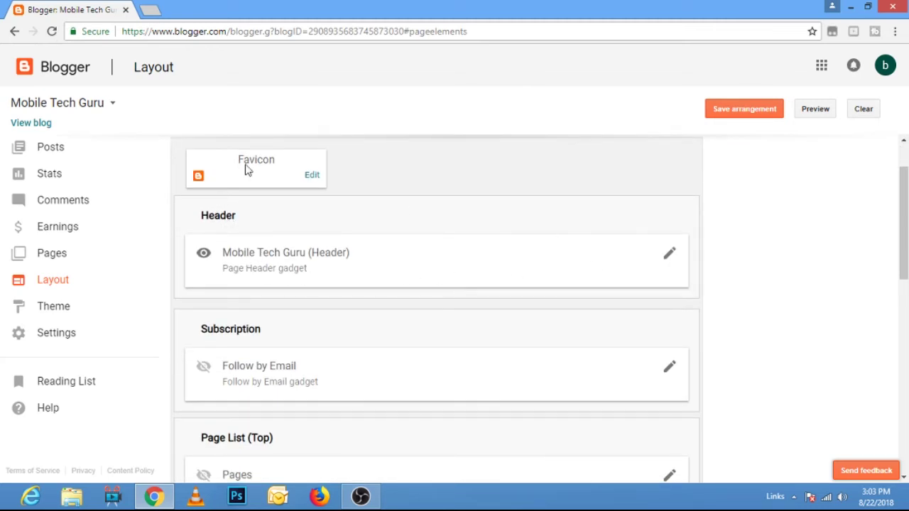
# Step: View the live blog in a new tab and return to the Layout page
pyautogui.rightClick(37, 125)
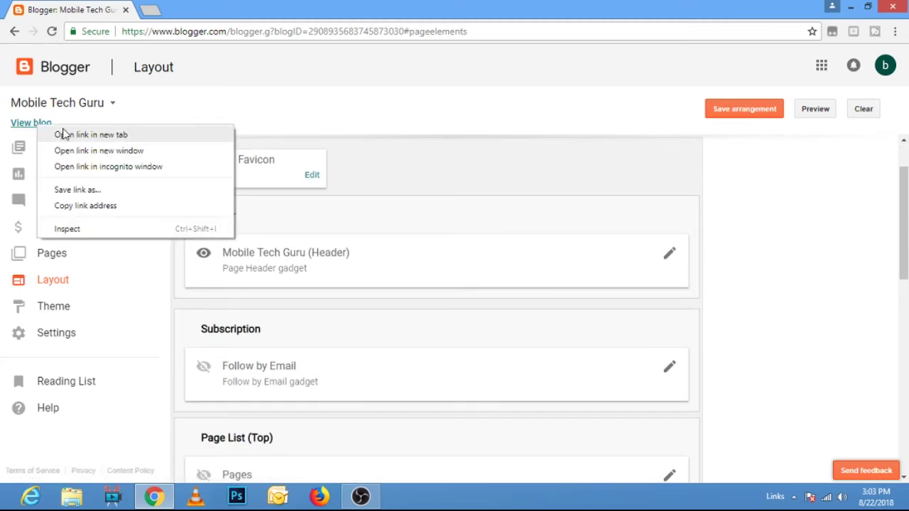
pyautogui.click(64, 134)
pyautogui.click(197, 8)
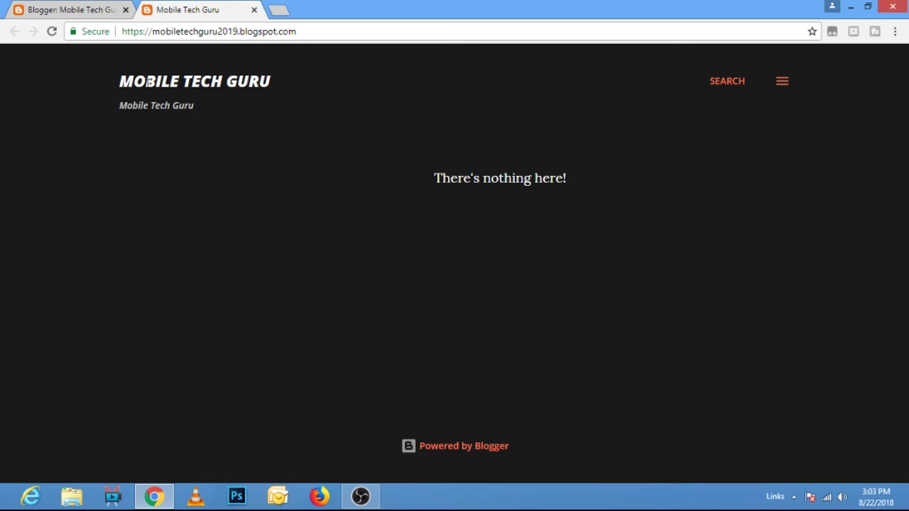
pyautogui.click(75, 11)
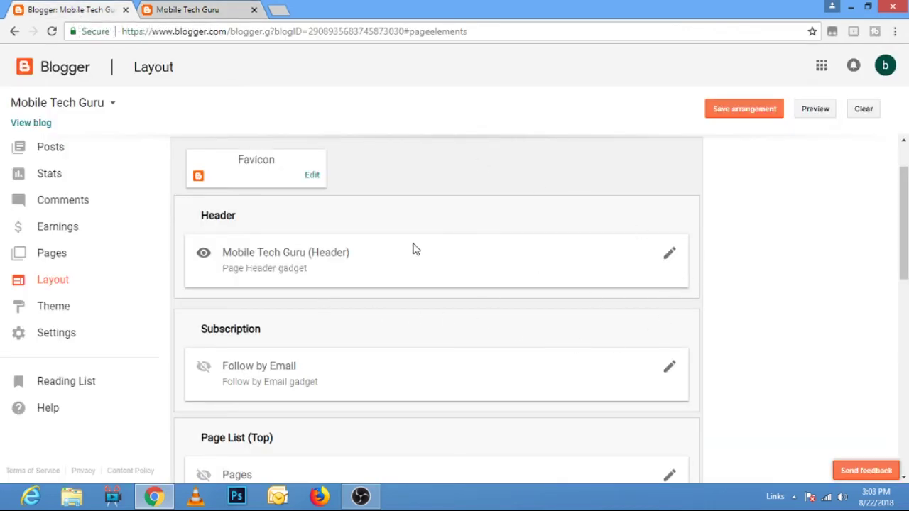
# Step: Open the Page Header gadget's configuration and examine its blog title, description and image upload options
pyautogui.click(670, 256)
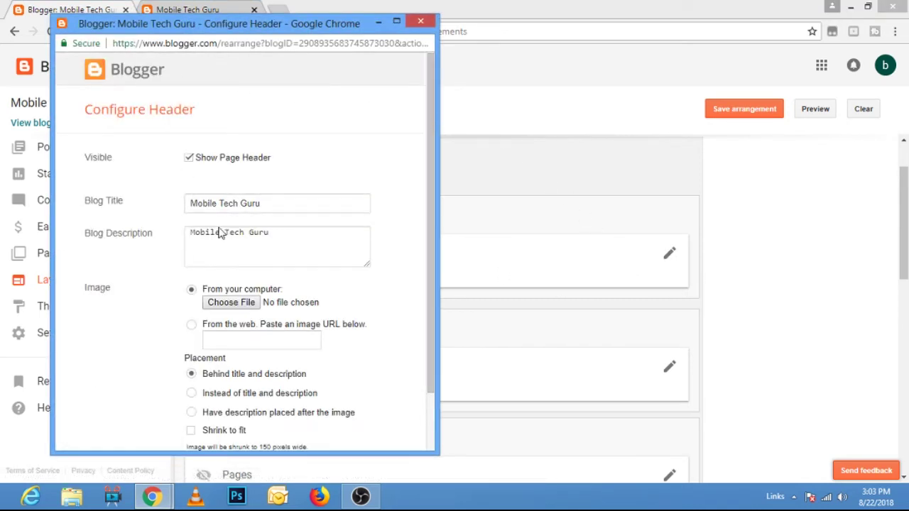
pyautogui.click(281, 202)
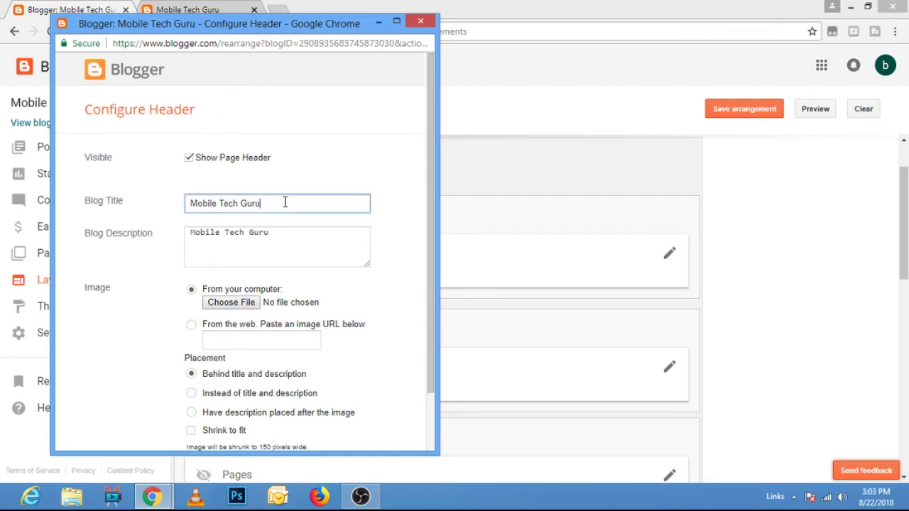
pyautogui.click(297, 243)
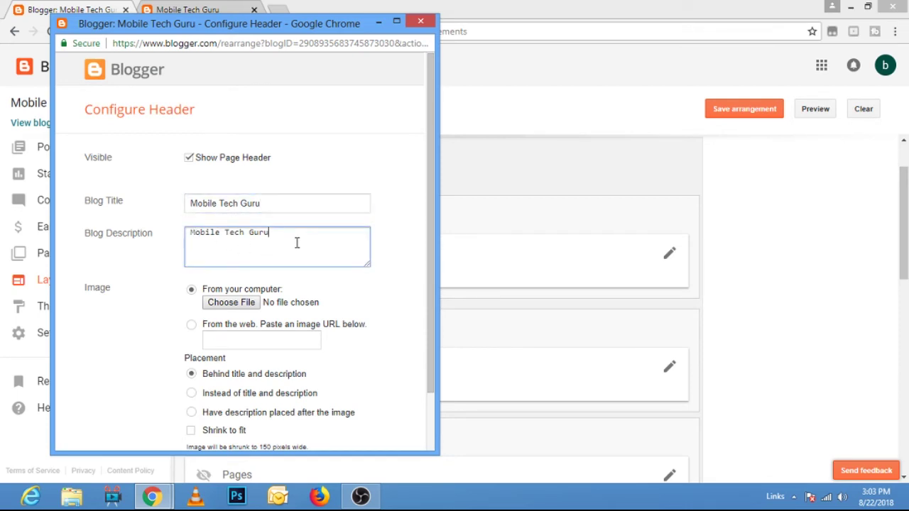
pyautogui.scroll(-2, 297, 242)
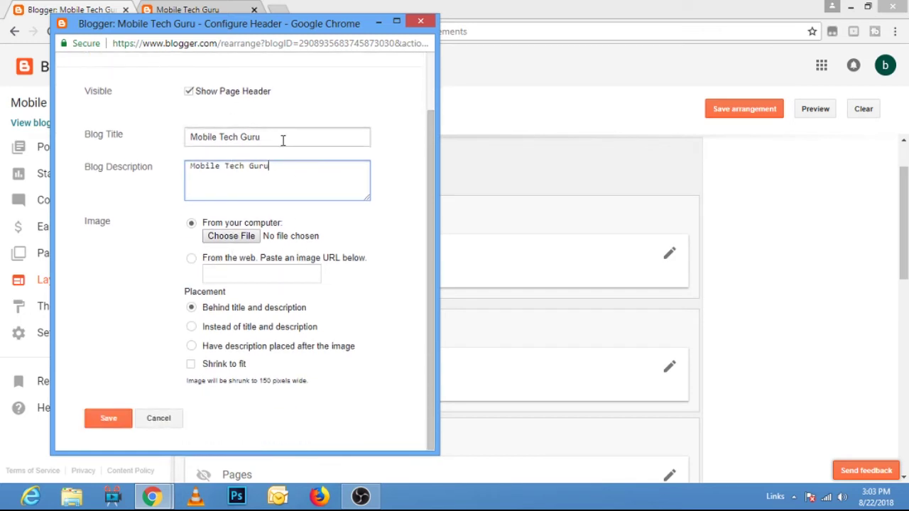
pyautogui.moveTo(282, 137); pyautogui.dragTo(134, 134)
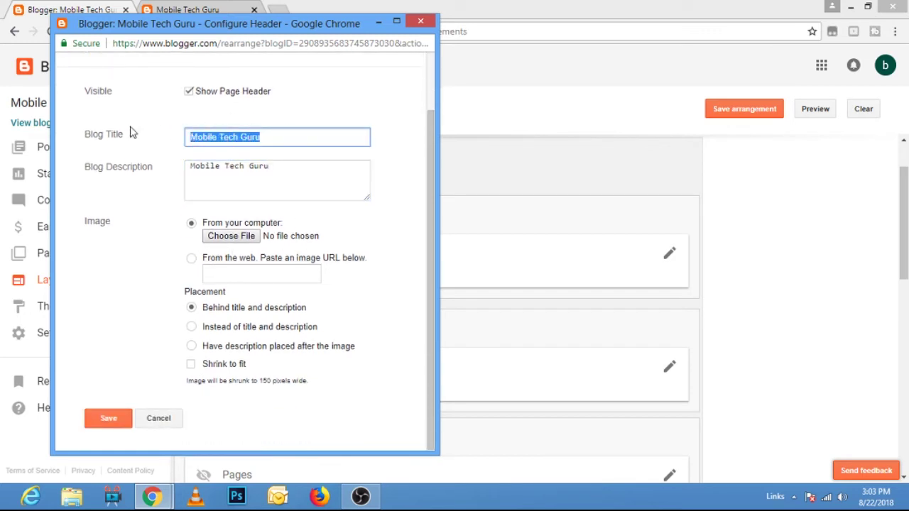
pyautogui.click(241, 240)
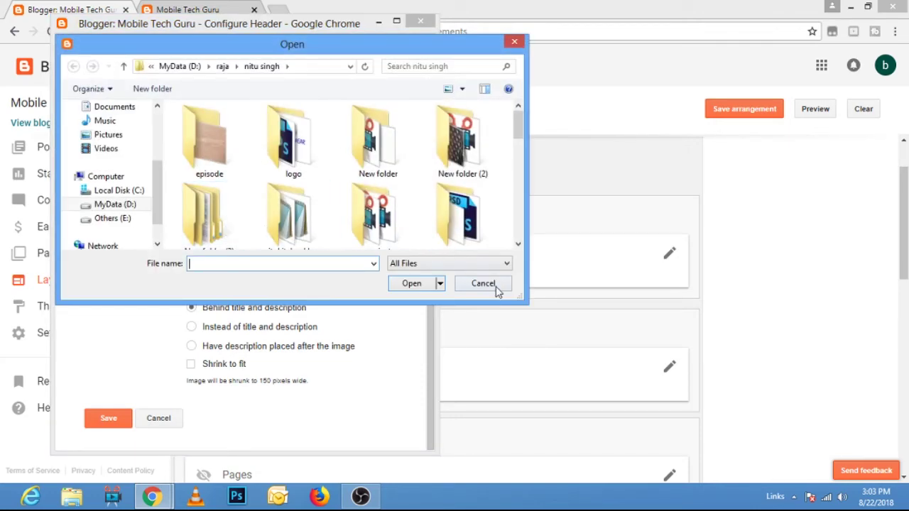
pyautogui.click(487, 284)
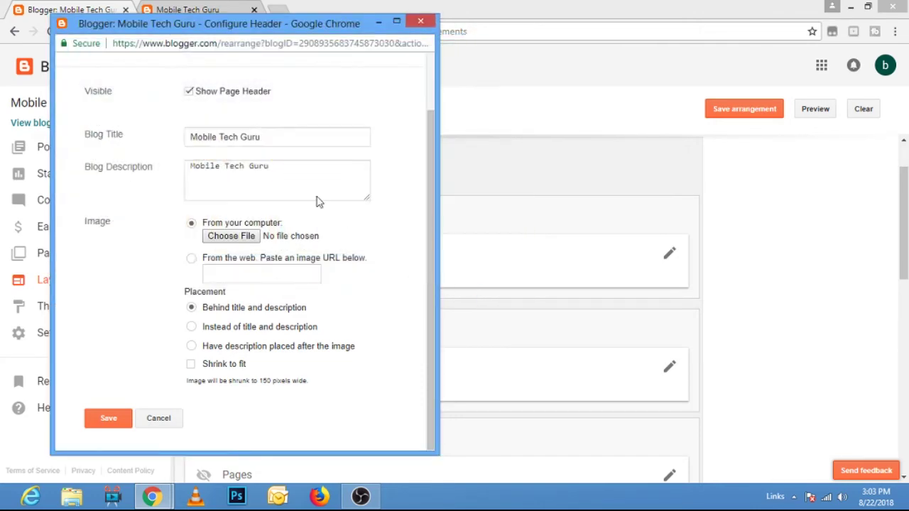
pyautogui.moveTo(282, 138); pyautogui.dragTo(188, 132)
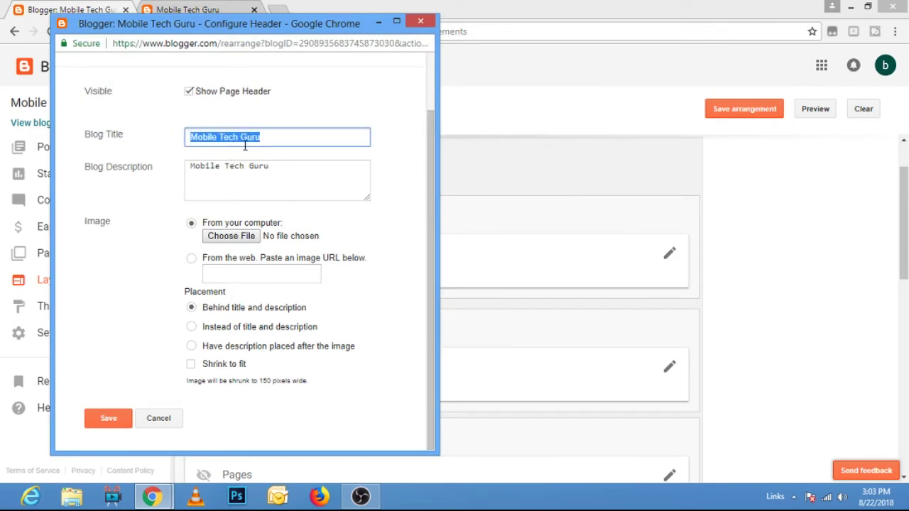
# Step: Upload Untitled-1.png from the website\DigiFest folder on MyData (D:) as the header image
pyautogui.click(231, 236)
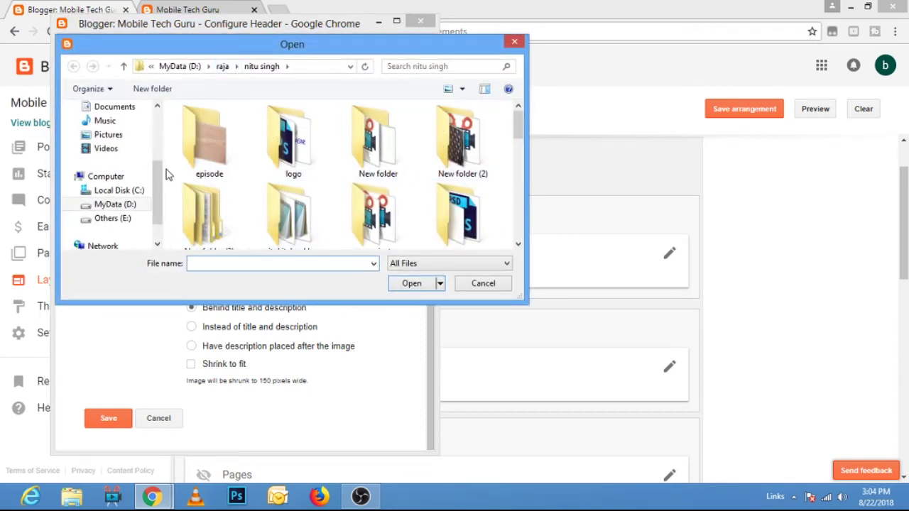
pyautogui.click(115, 204)
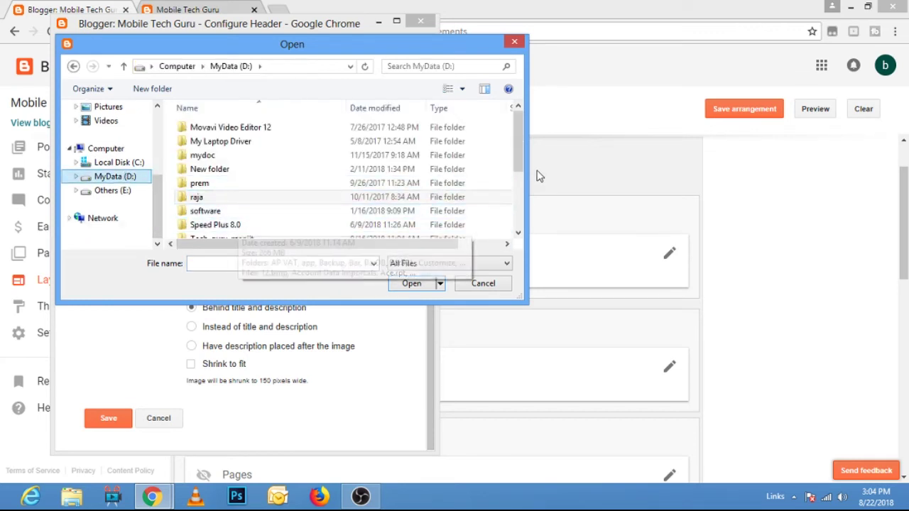
pyautogui.moveTo(519, 134); pyautogui.dragTo(515, 185)
pyautogui.doubleClick(239, 180)
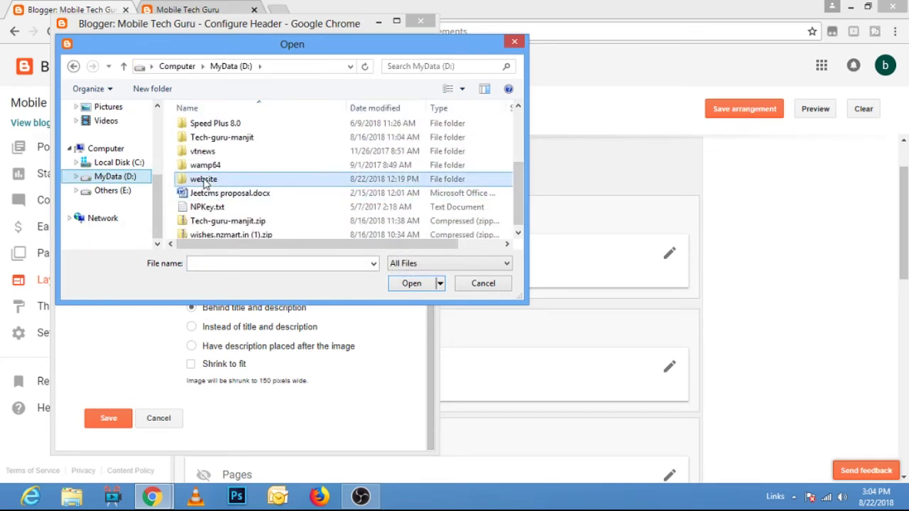
pyautogui.doubleClick(217, 204)
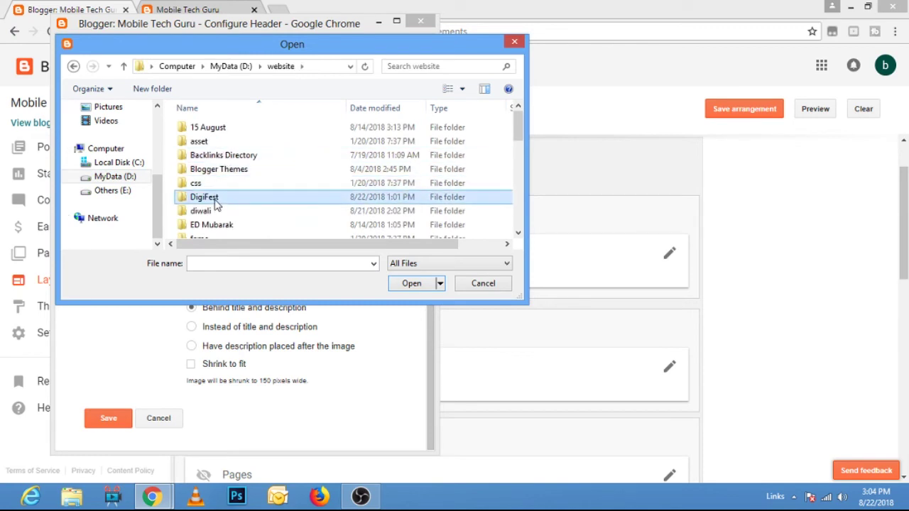
pyautogui.click(479, 170)
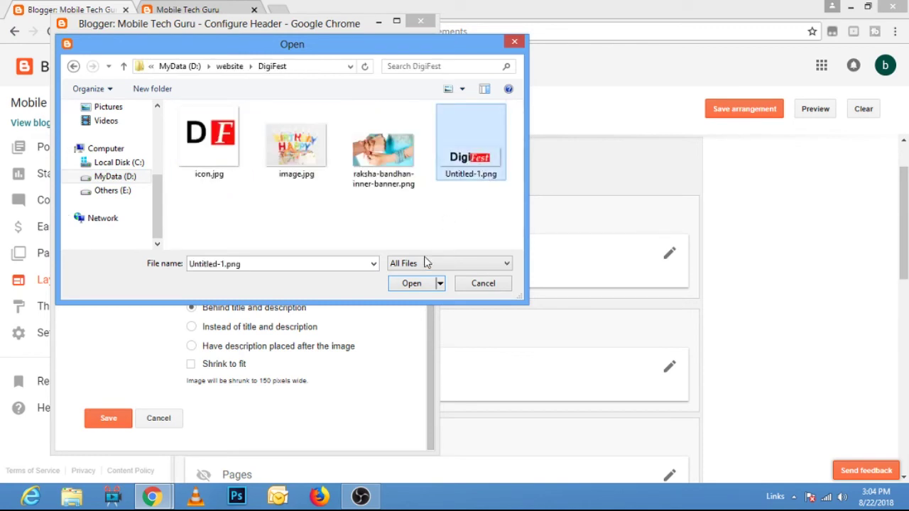
pyautogui.click(408, 286)
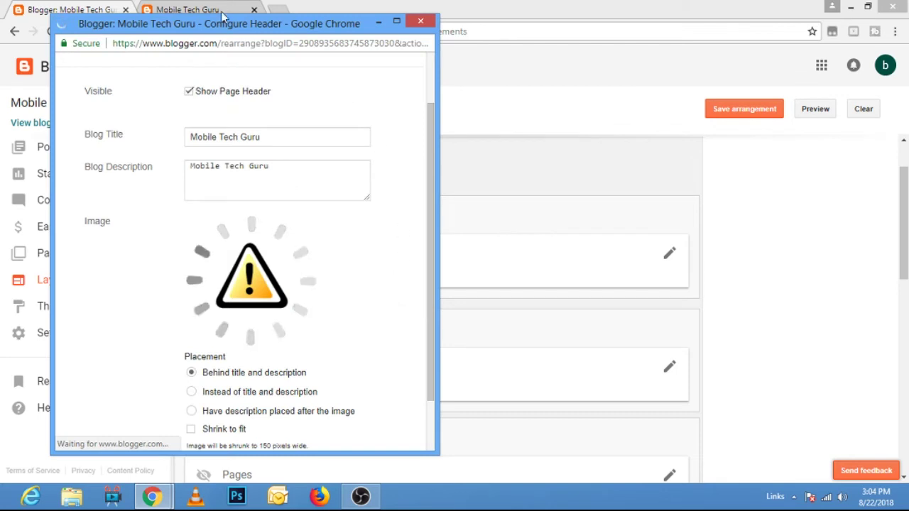
# Step: Check the title in the live blog's header and return to the Configure Header window
pyautogui.click(170, 6)
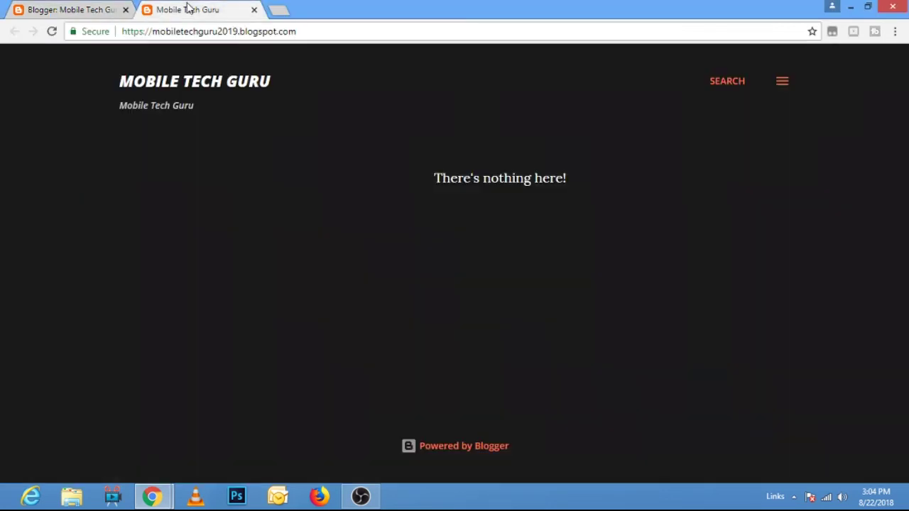
pyautogui.moveTo(121, 81); pyautogui.dragTo(270, 81)
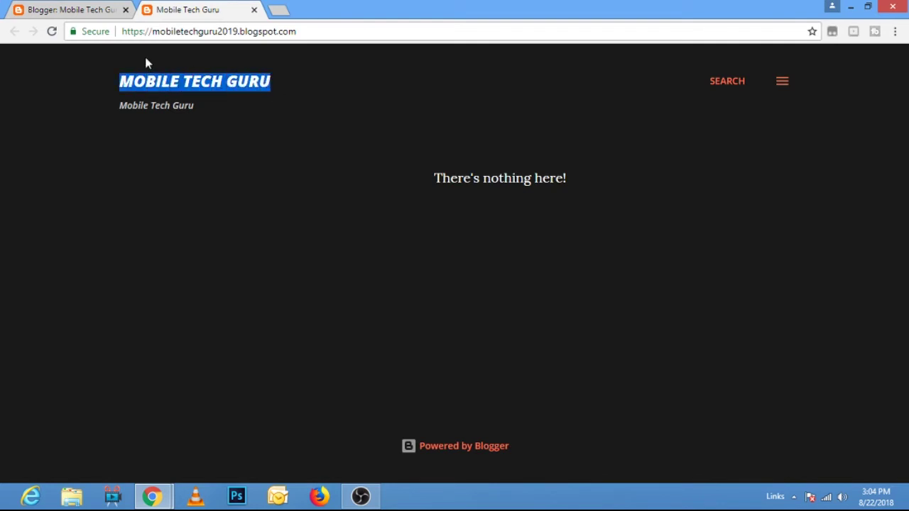
pyautogui.click(90, 12)
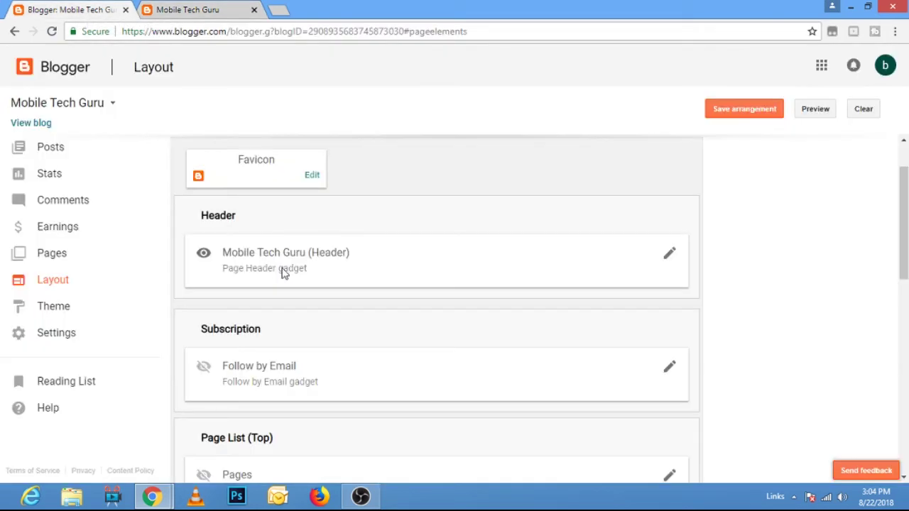
pyautogui.moveTo(151, 496)
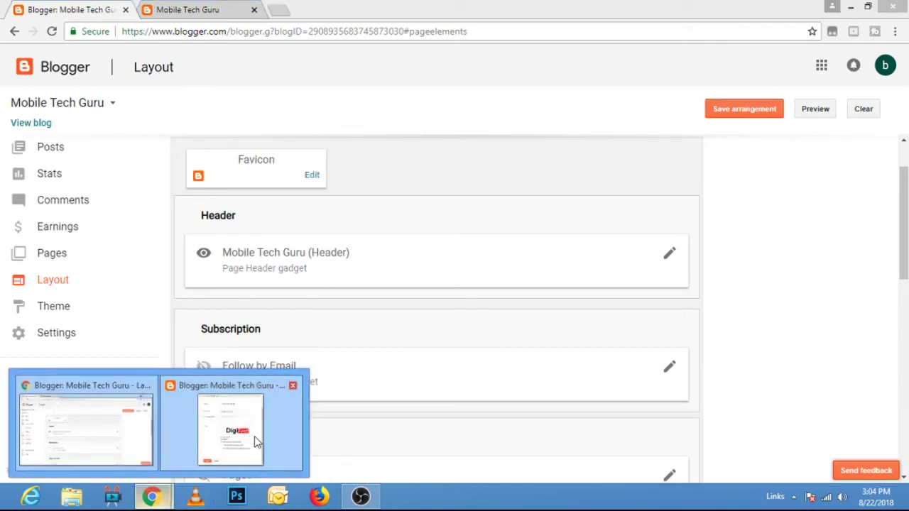
pyautogui.click(258, 439)
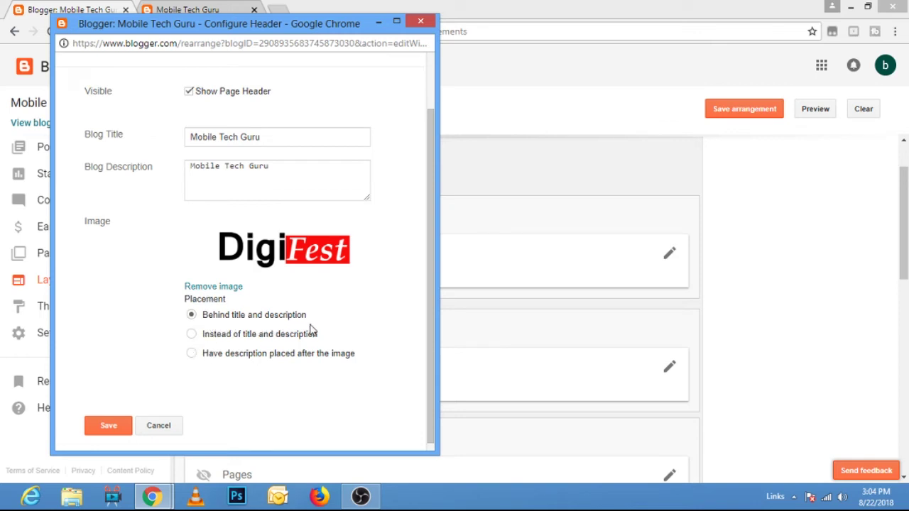
# Step: Save the header with the image placed behind title and description, and reload the live blog
pyautogui.click(108, 427)
pyautogui.click(189, 9)
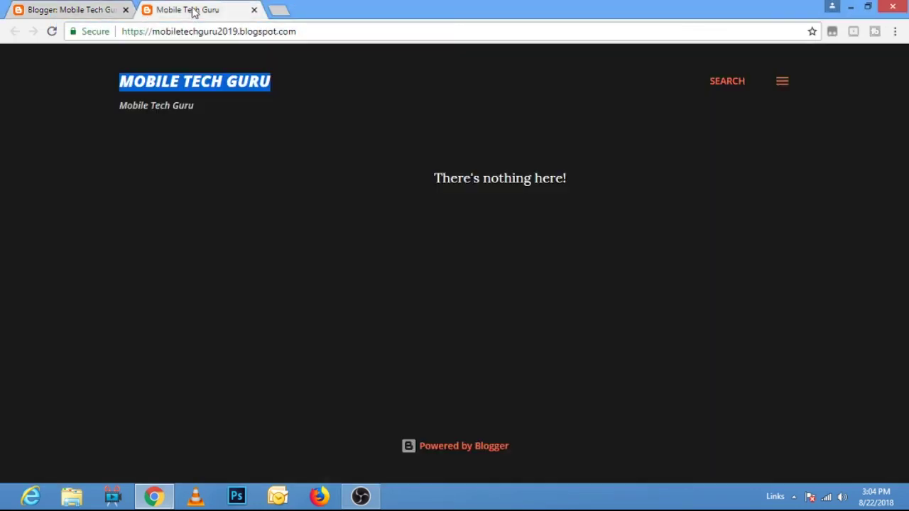
pyautogui.click(54, 33)
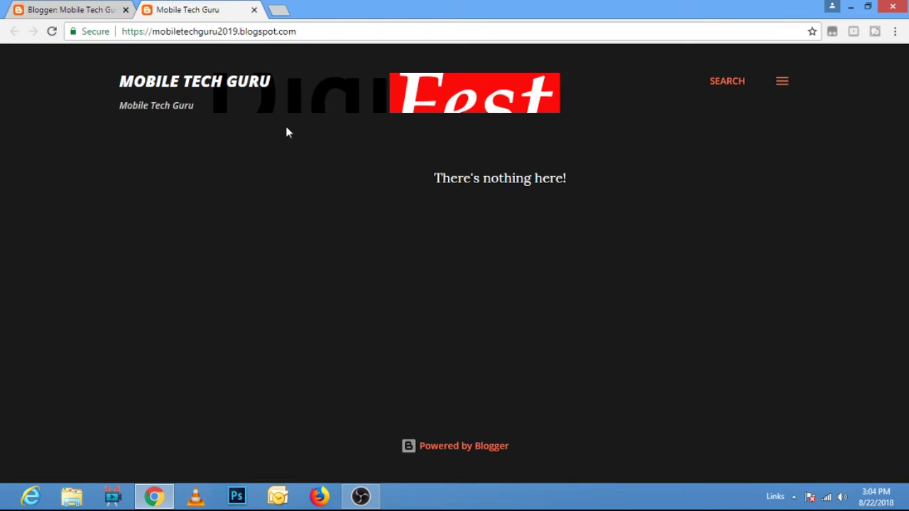
# Step: Set the header image's placement to Instead of title and description, save it, and reload the live blog
pyautogui.click(64, 9)
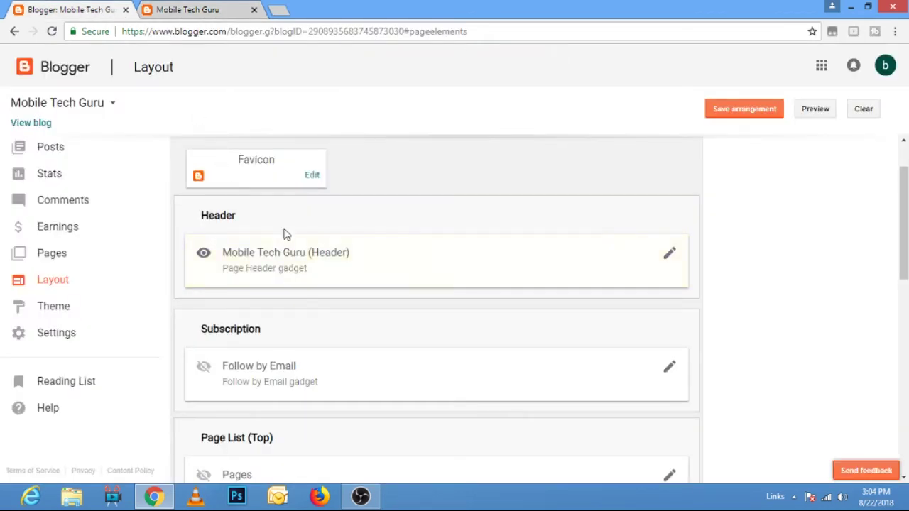
pyautogui.click(670, 254)
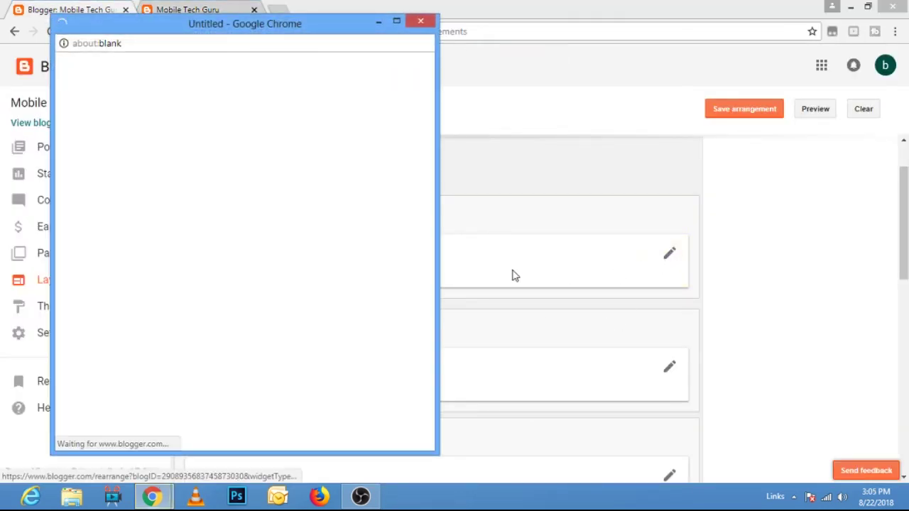
pyautogui.scroll(-2, 361, 232)
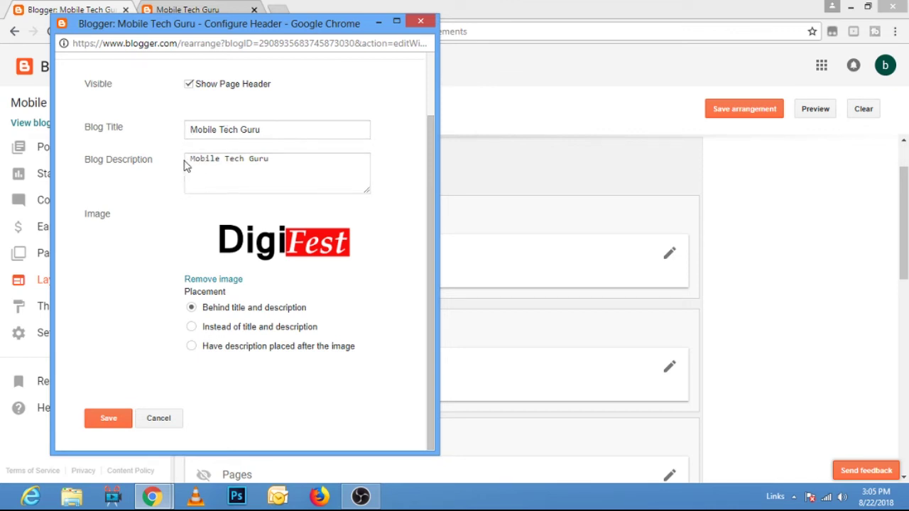
pyautogui.moveTo(185, 162); pyautogui.dragTo(275, 173)
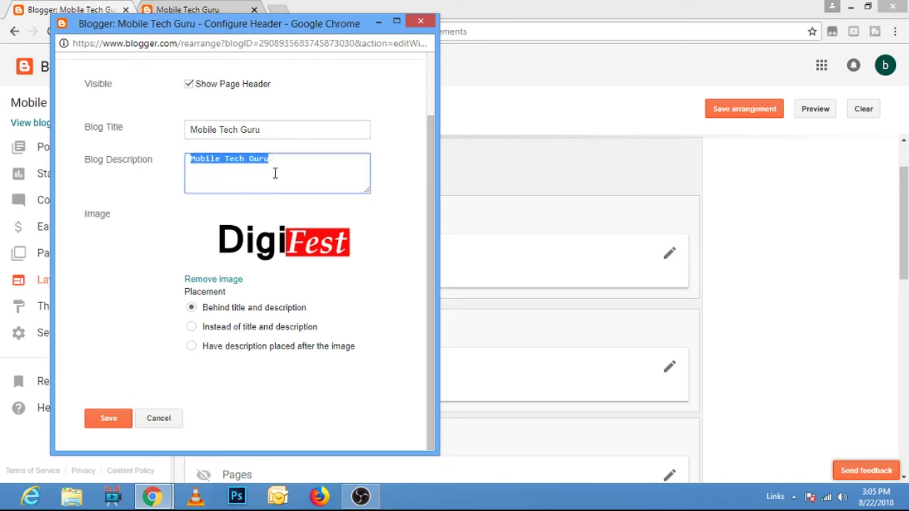
pyautogui.click(192, 327)
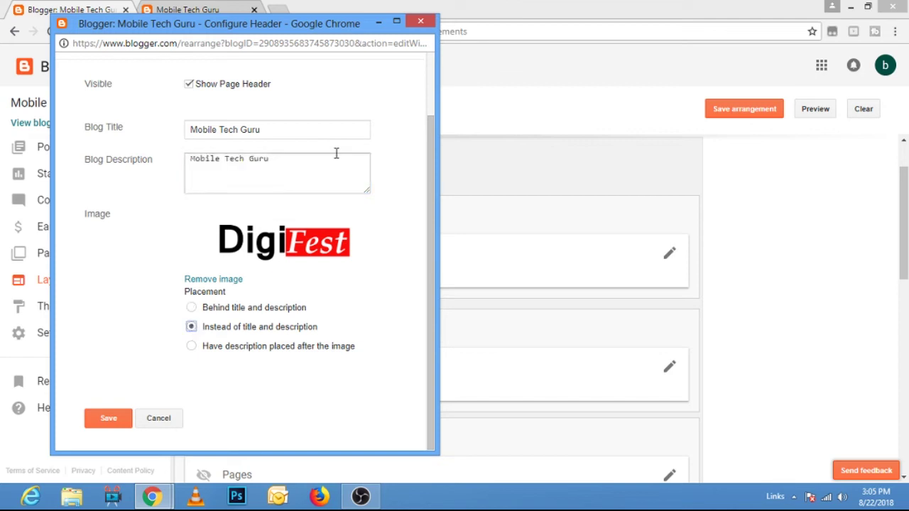
pyautogui.click(108, 420)
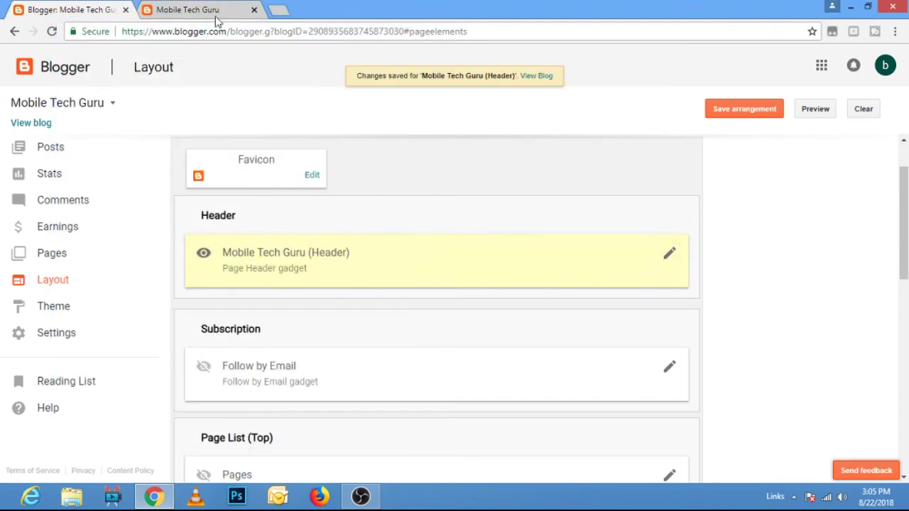
pyautogui.click(202, 8)
pyautogui.click(52, 31)
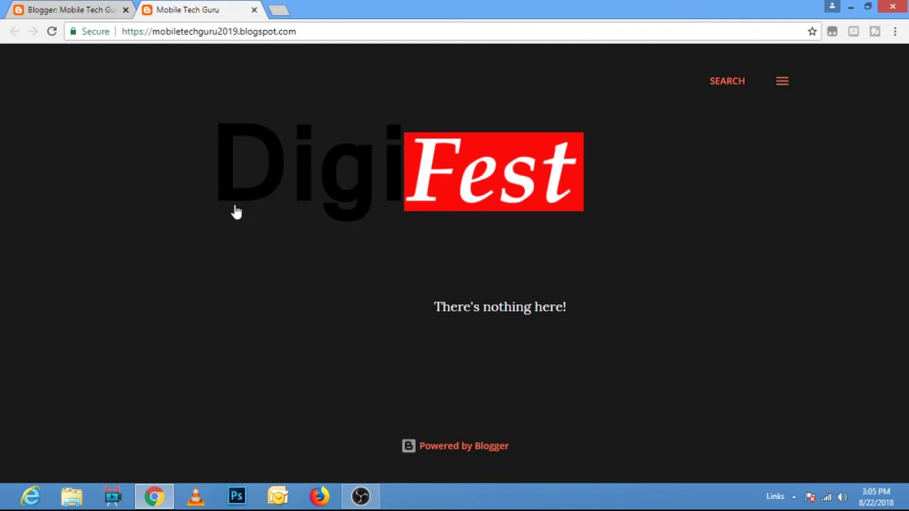
# Step: Set the header image's placement to Have description placed after the image, save it, and check the description on the reloaded live blog
pyautogui.click(67, 14)
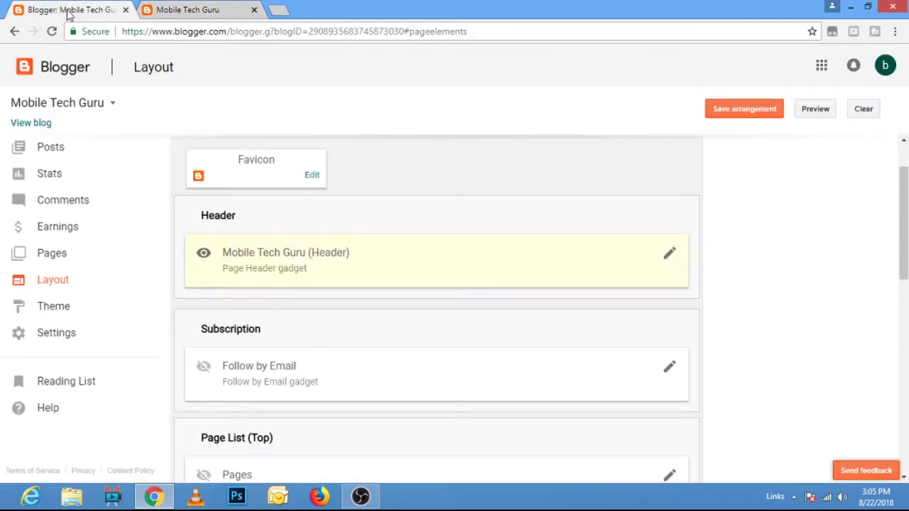
pyautogui.click(668, 254)
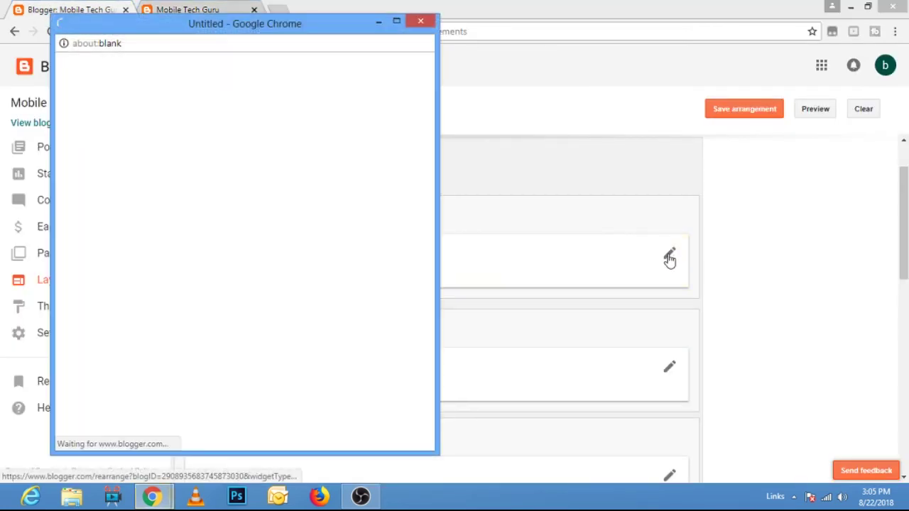
pyautogui.scroll(-1, 346, 281)
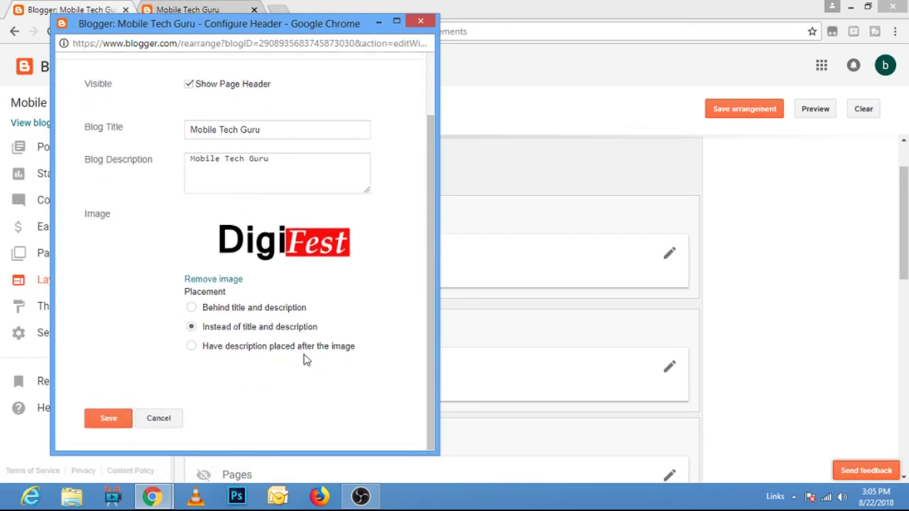
pyautogui.click(192, 346)
pyautogui.click(109, 424)
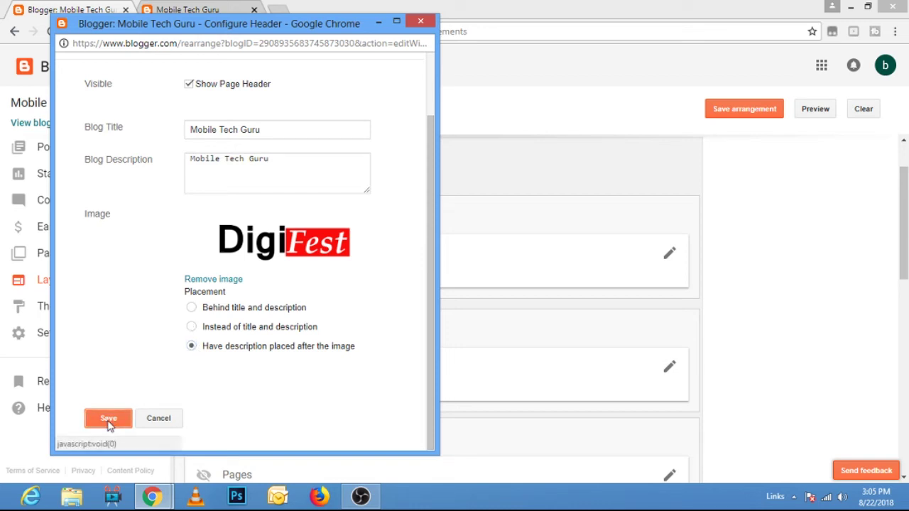
pyautogui.click(209, 12)
pyautogui.click(51, 32)
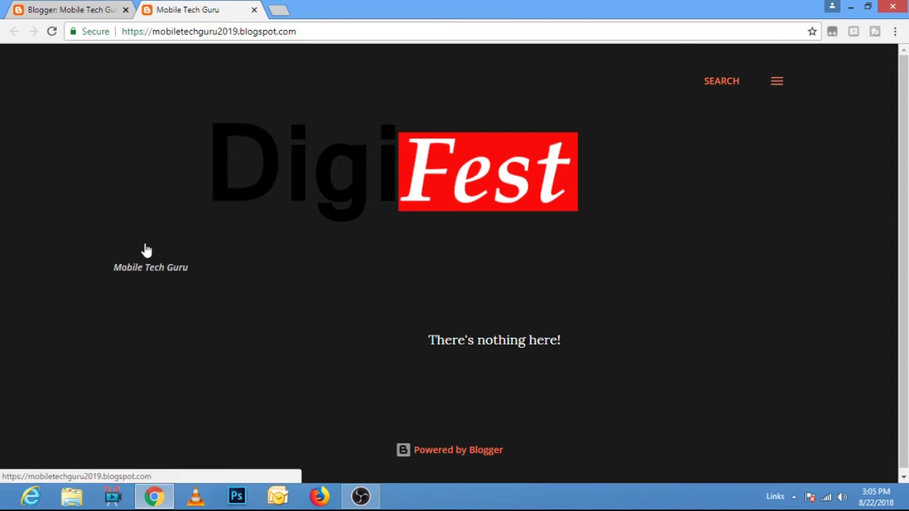
pyautogui.moveTo(198, 270); pyautogui.dragTo(83, 268)
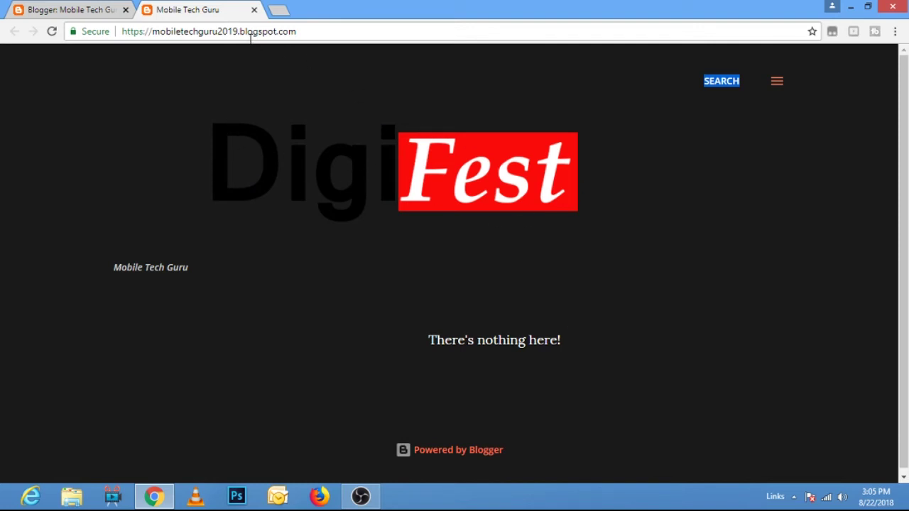
# Step: Examine the layout's remaining sections, from Subscription through the page body and sidebar gadgets to the footer, comparing them with the live blog
pyautogui.click(101, 9)
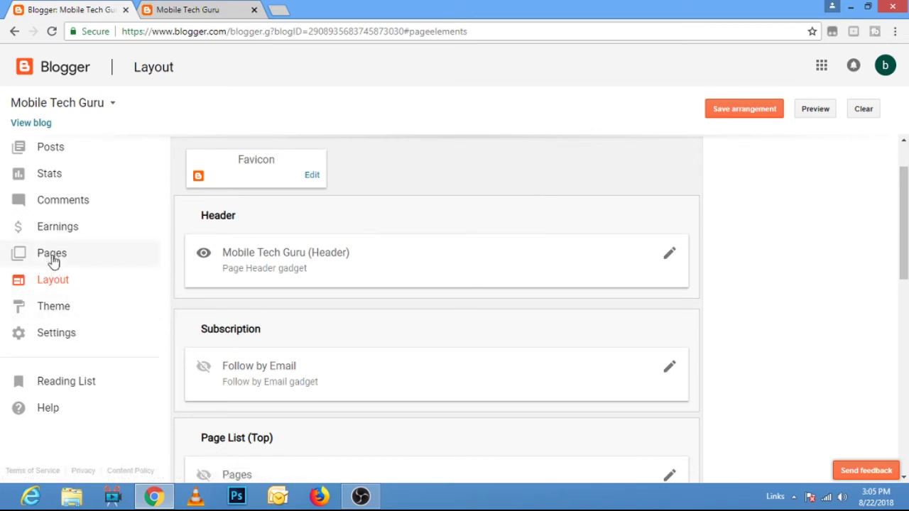
pyautogui.scroll(-1, 448, 237)
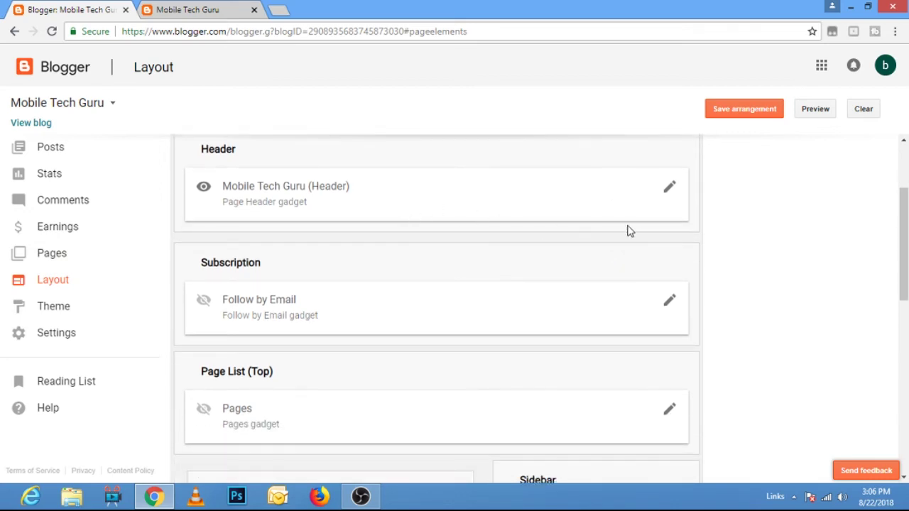
pyautogui.scroll(-1, 629, 231)
pyautogui.scroll(-4, 629, 225)
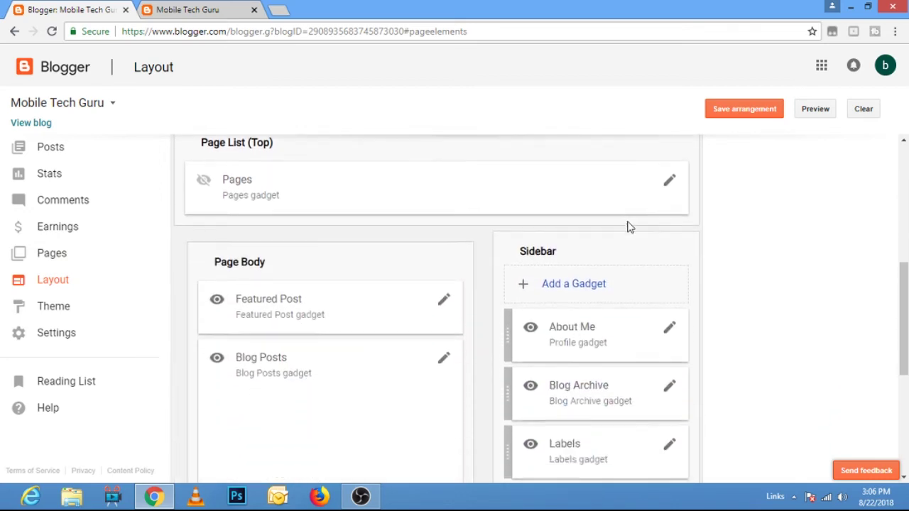
pyautogui.click(187, 12)
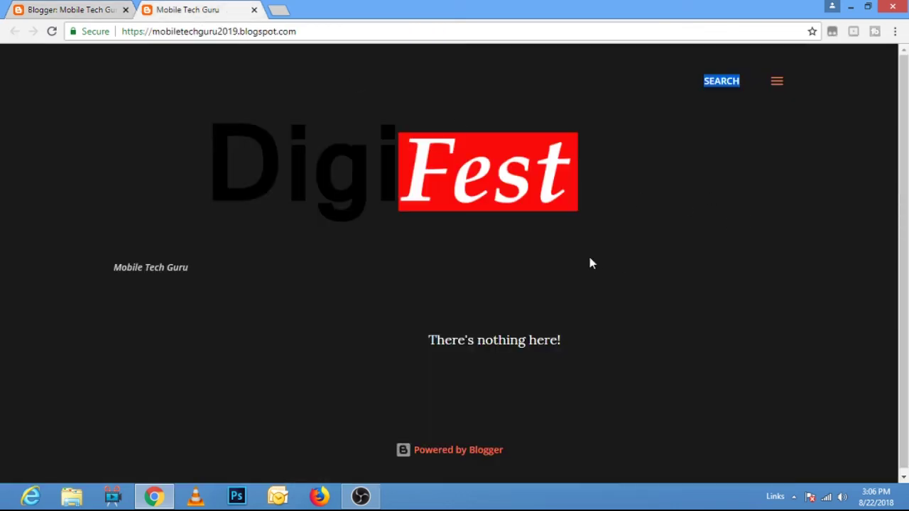
pyautogui.scroll(-1, 420, 394)
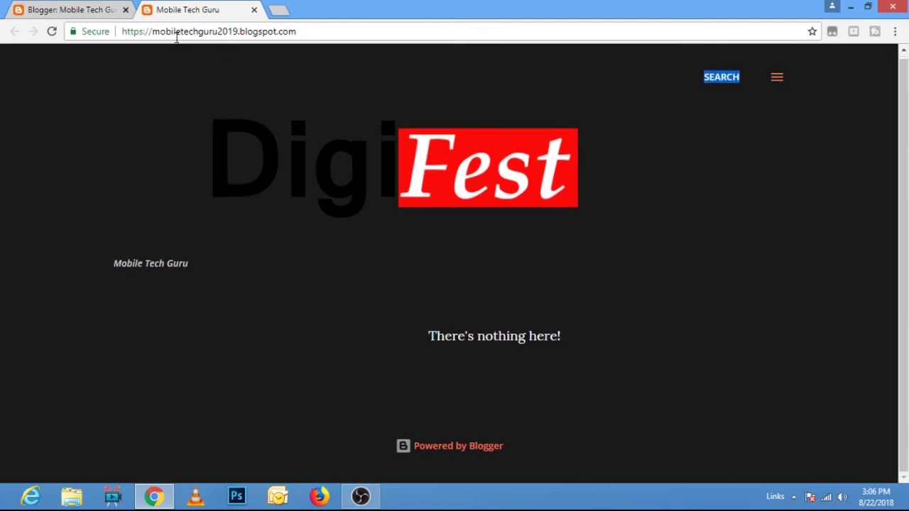
pyautogui.click(67, 10)
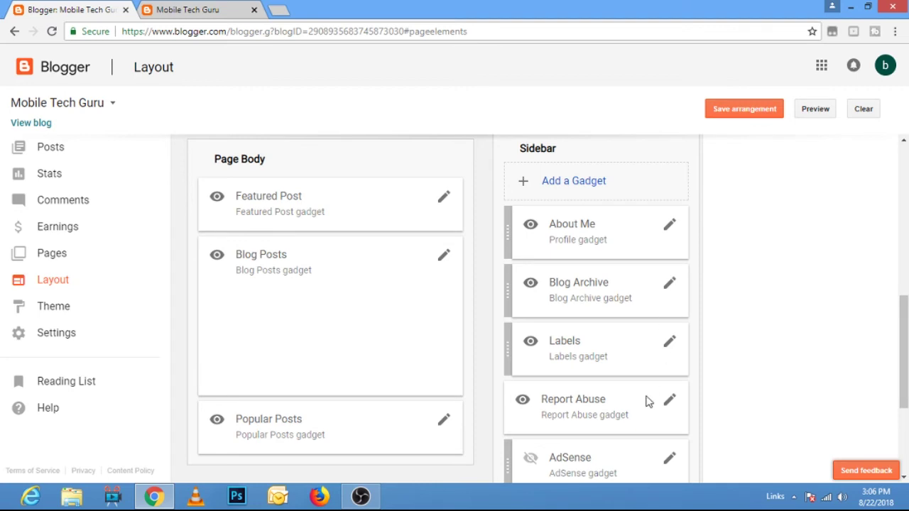
pyautogui.scroll(-3, 652, 240)
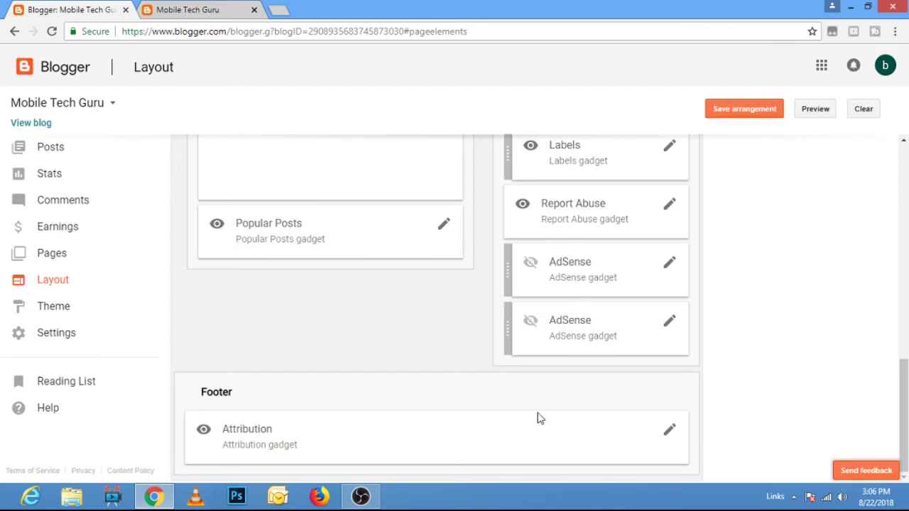
# Step: Open the blog's Theme section and compare the current theme preview with the live blog
pyautogui.click(57, 313)
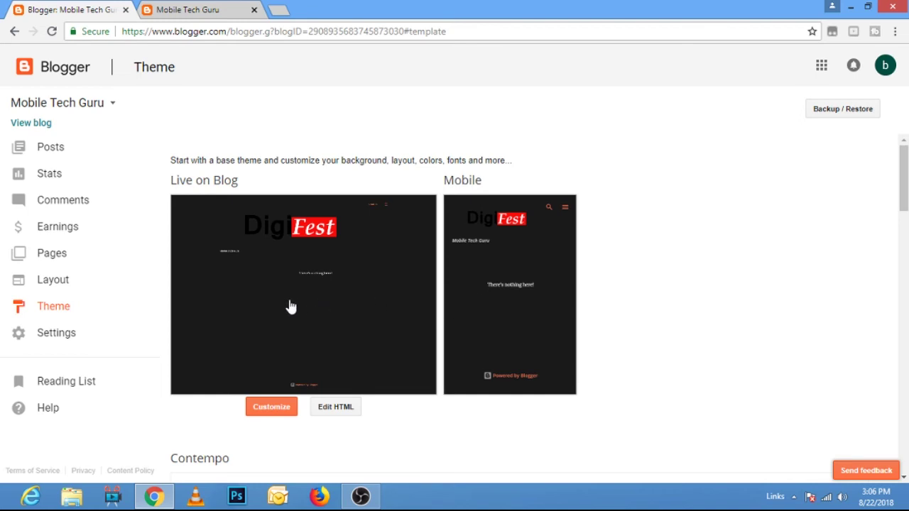
pyautogui.click(190, 10)
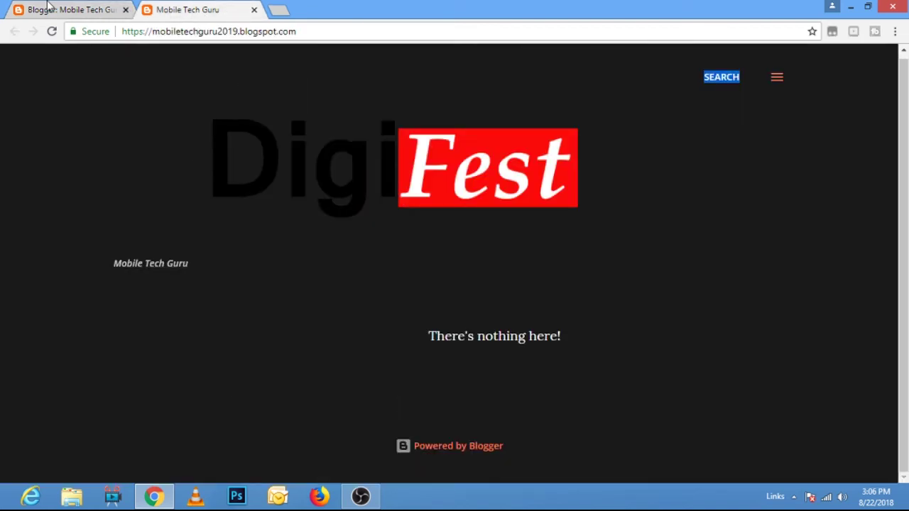
pyautogui.click(81, 10)
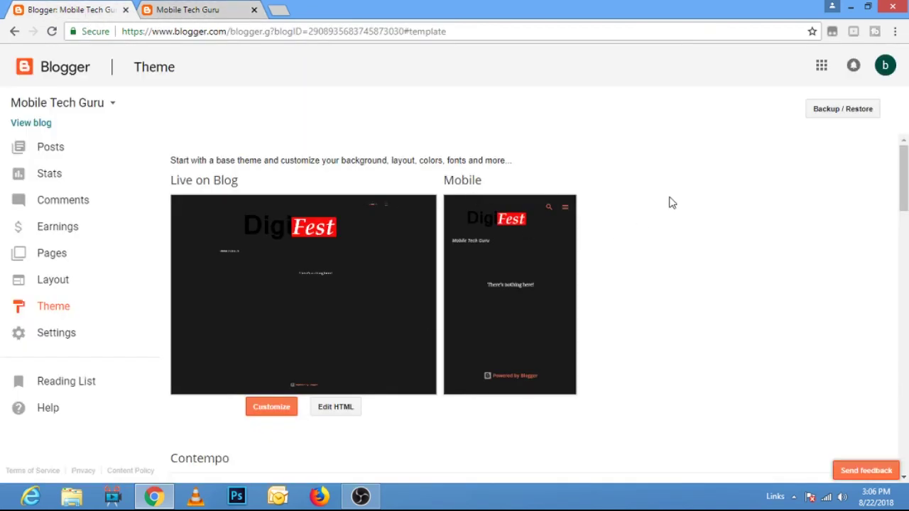
# Step: Apply the dark Contempo theme with the blue forest background to the blog and reload the live blog
pyautogui.scroll(-3, 660, 204)
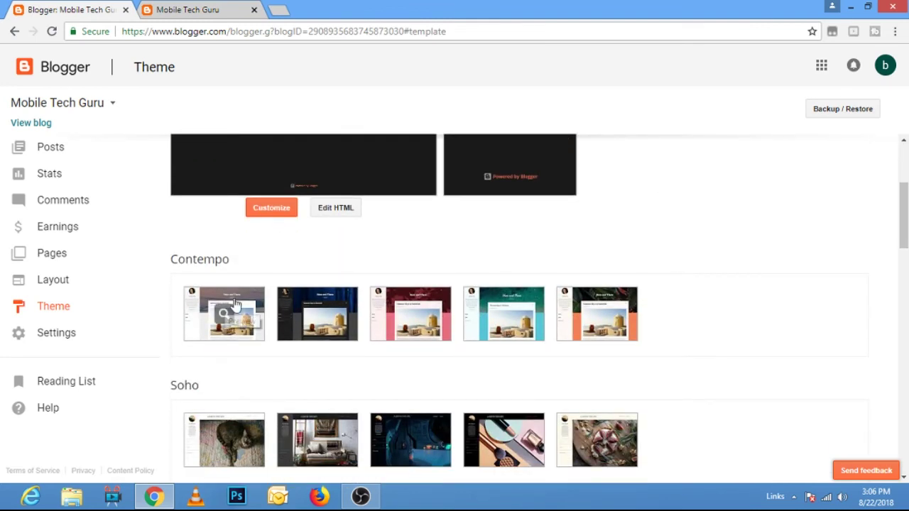
pyautogui.scroll(-2, 447, 377)
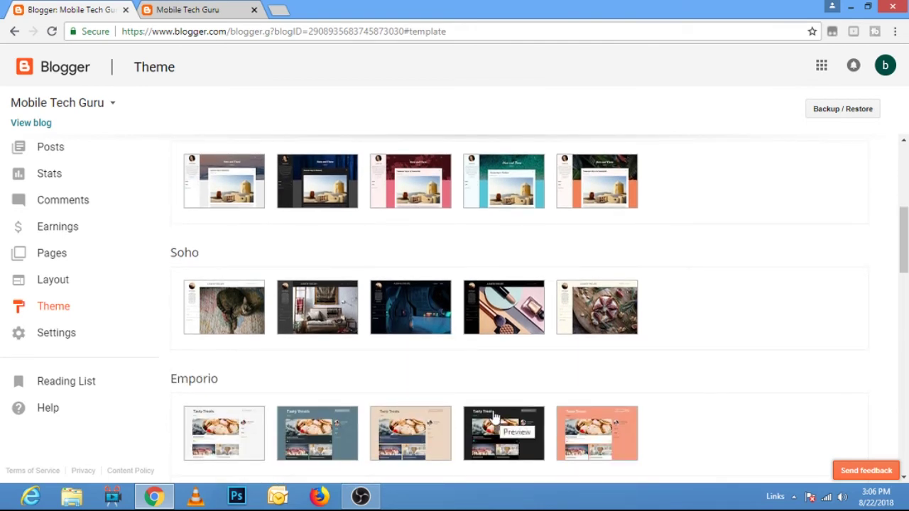
pyautogui.click(339, 179)
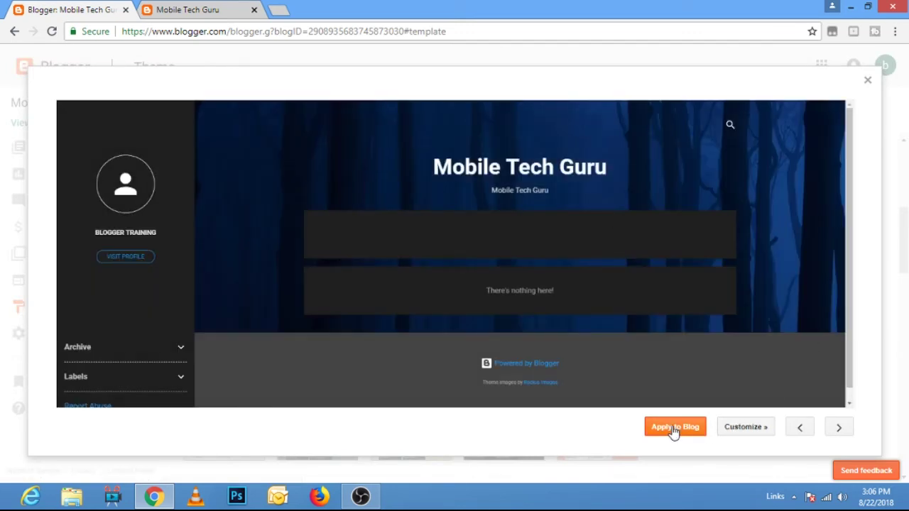
pyautogui.click(673, 430)
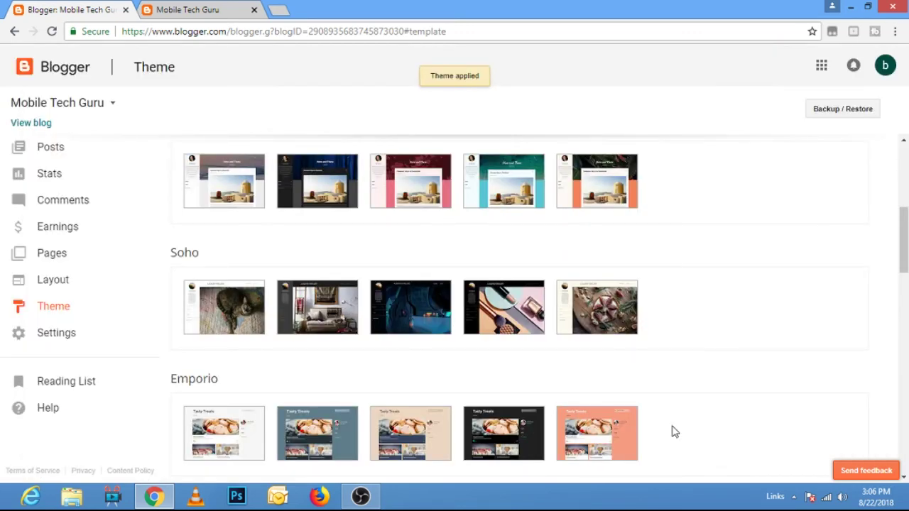
pyautogui.click(234, 13)
pyautogui.click(52, 31)
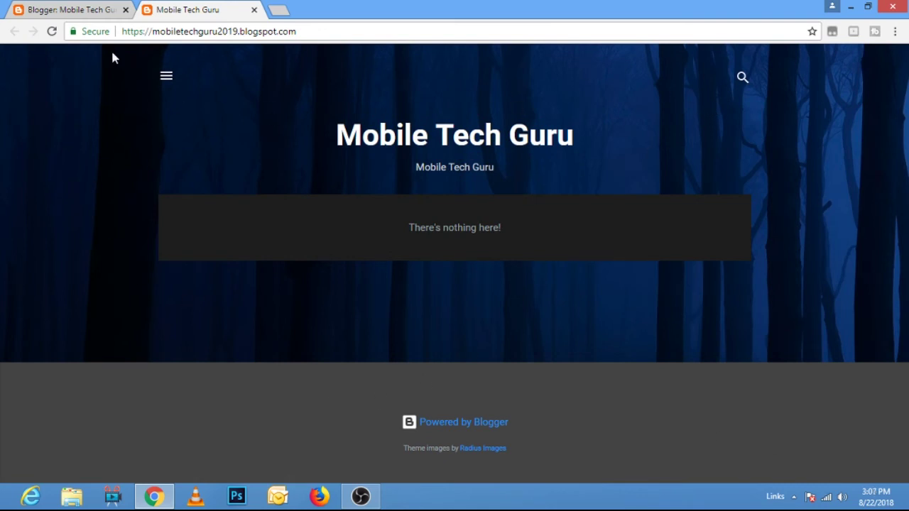
# Step: Apply the plain white Simple theme to the blog, accepting the hidden gadgets notice, and reload the live blog
pyautogui.click(79, 9)
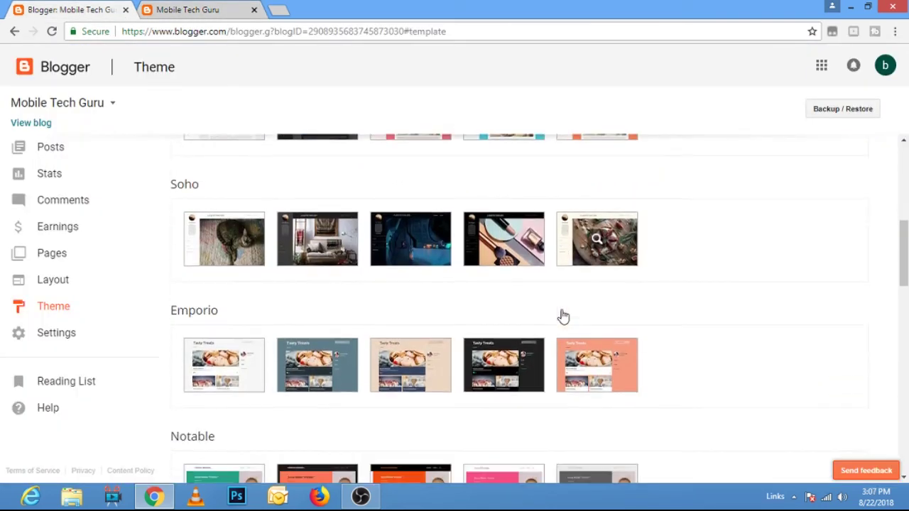
pyautogui.scroll(-1, 564, 317)
pyautogui.scroll(-5, 524, 359)
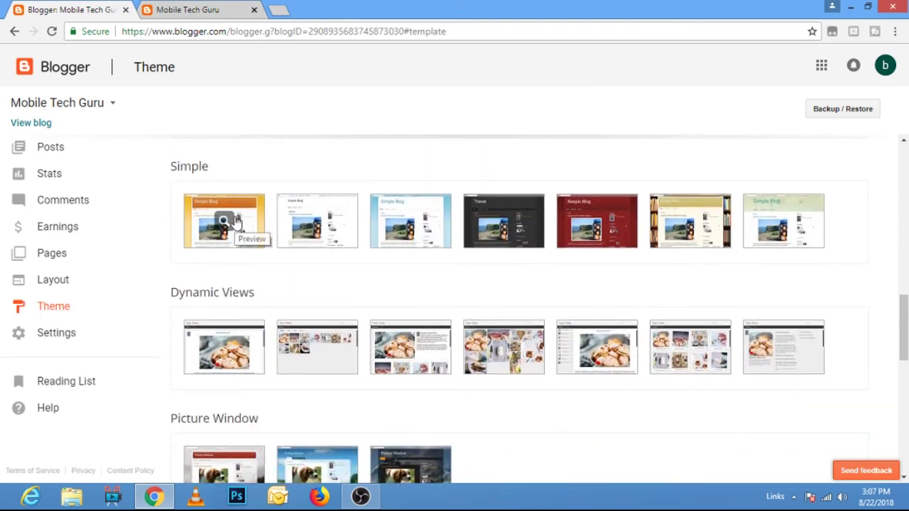
pyautogui.click(318, 223)
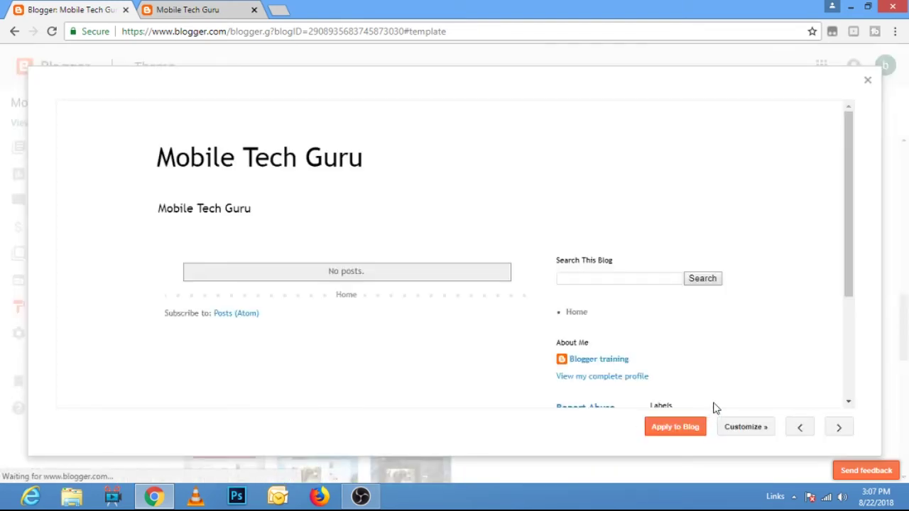
pyautogui.click(676, 428)
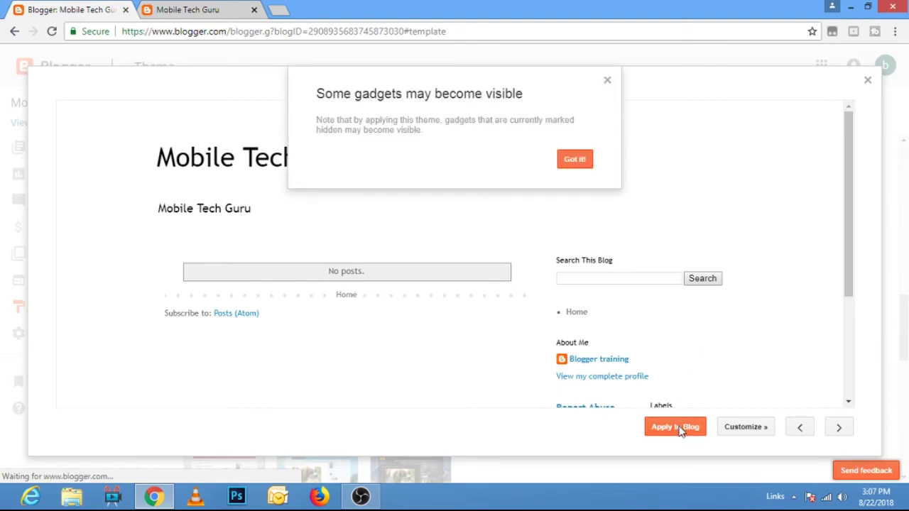
pyautogui.click(583, 167)
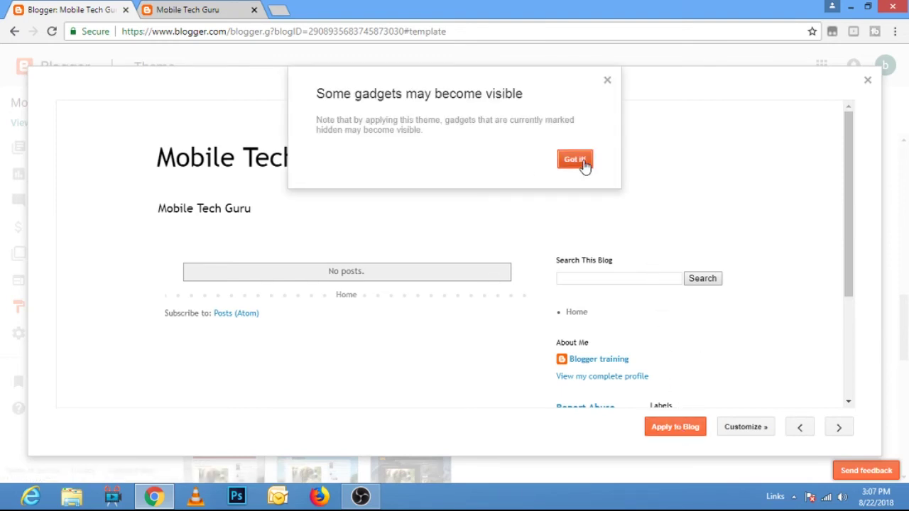
pyautogui.click(215, 9)
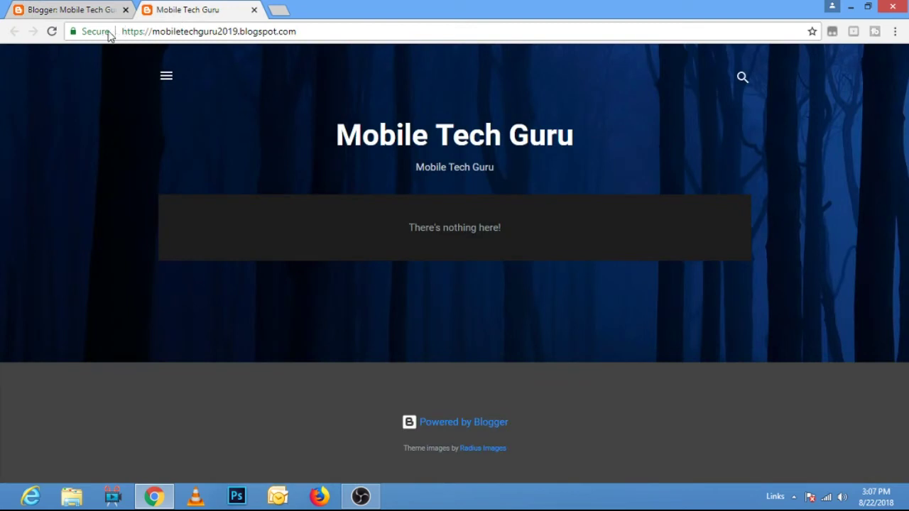
pyautogui.click(51, 32)
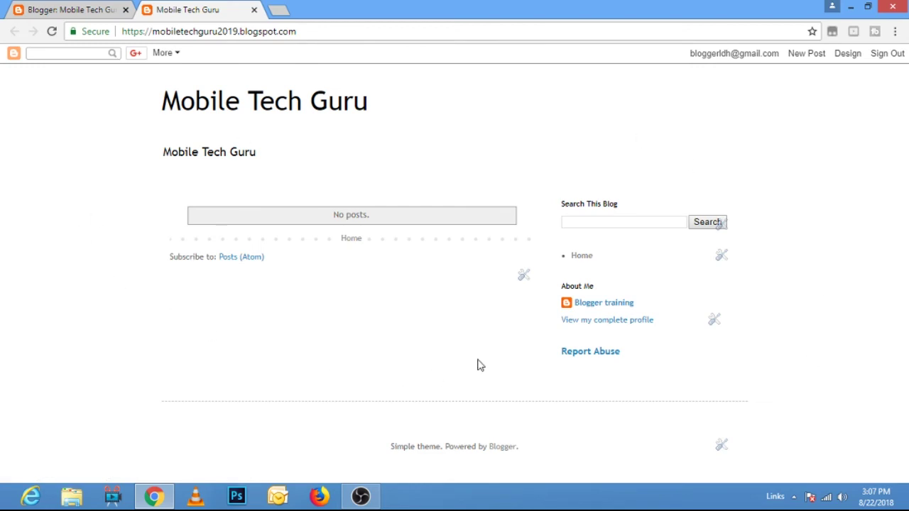
# Step: Apply the first Dynamic Views theme, the Classic one, to the blog and reload the live blog
pyautogui.click(71, 10)
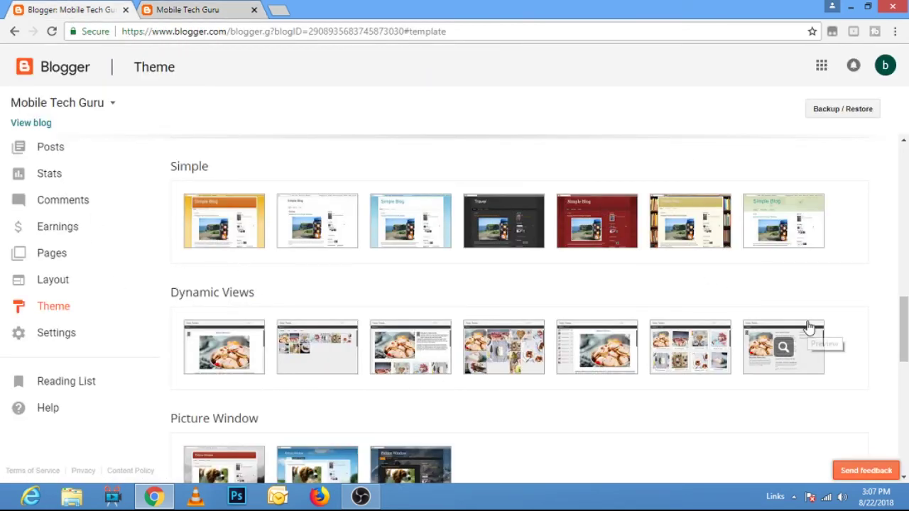
pyautogui.scroll(-4, 808, 325)
pyautogui.scroll(-3, 635, 288)
pyautogui.scroll(-2, 321, 293)
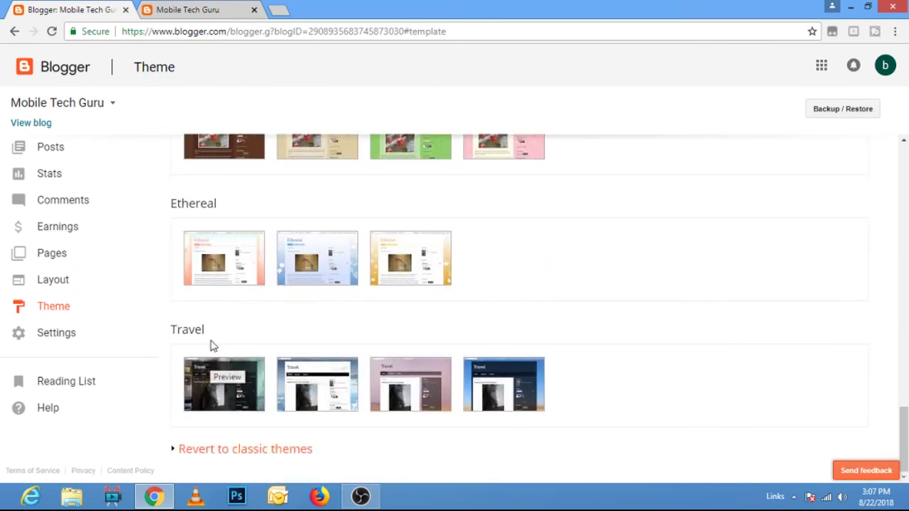
pyautogui.scroll(7, 210, 354)
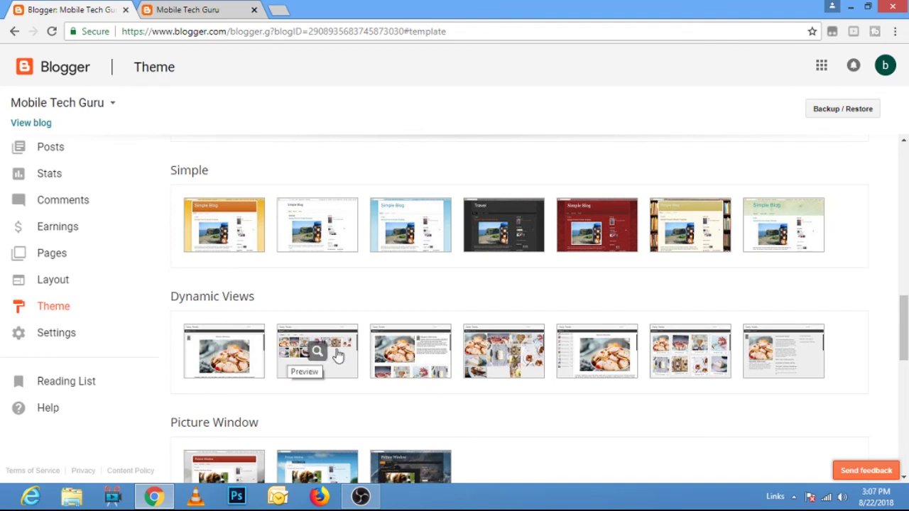
pyautogui.click(223, 364)
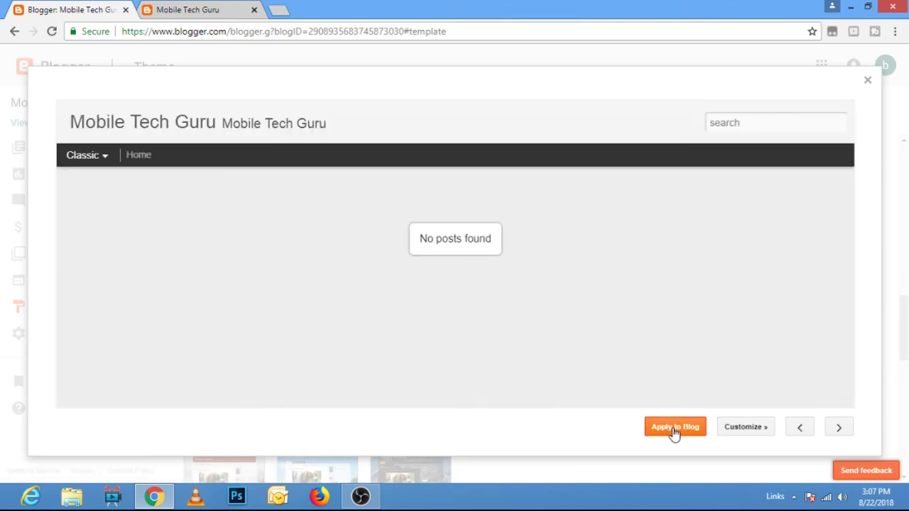
pyautogui.click(674, 429)
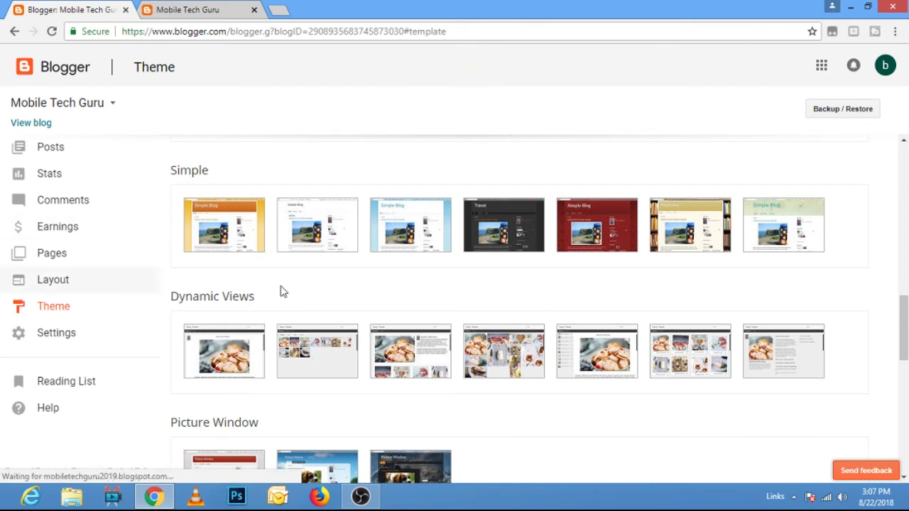
pyautogui.click(204, 14)
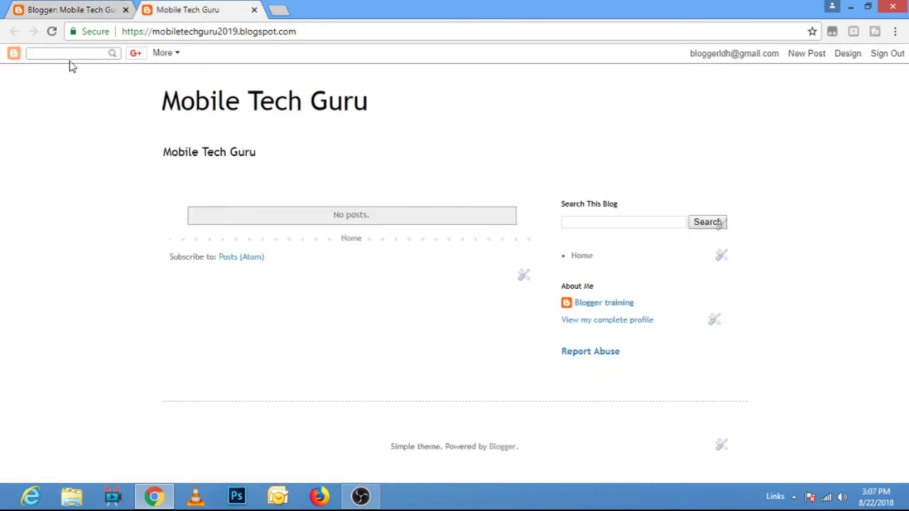
pyautogui.click(52, 31)
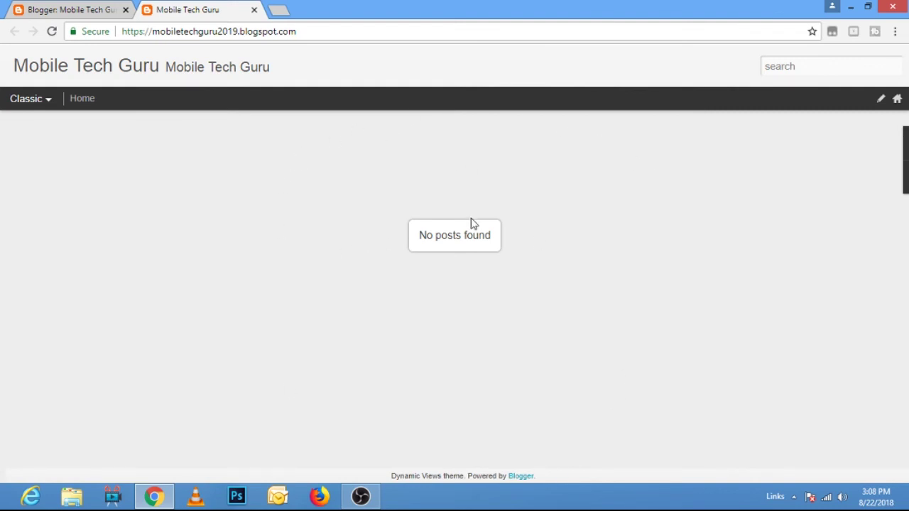
# Step: Compare the Theme section's current desktop and mobile previews with the live blog
pyautogui.click(61, 10)
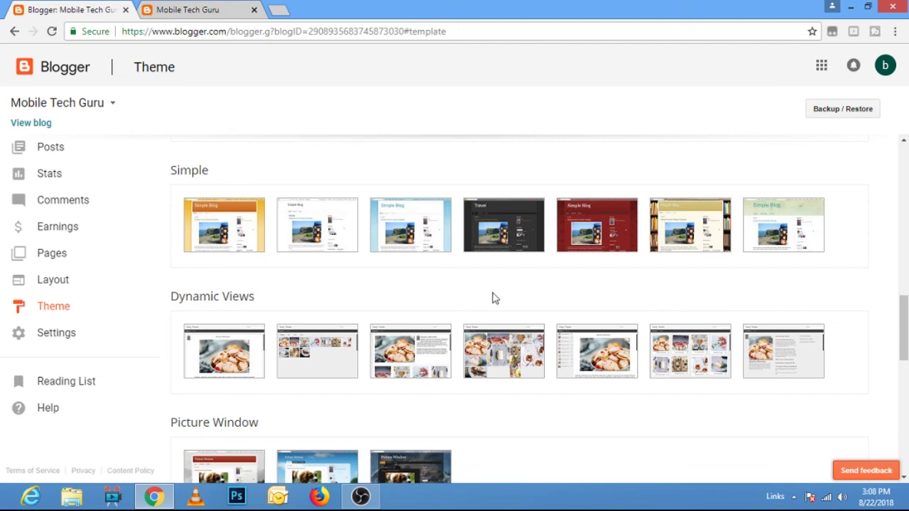
pyautogui.scroll(-5, 475, 290)
pyautogui.scroll(13, 513, 301)
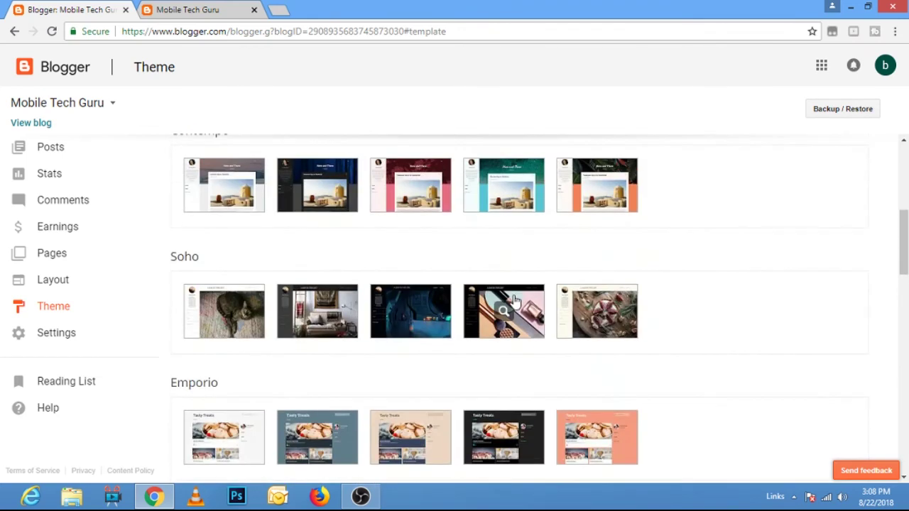
pyautogui.scroll(4, 515, 300)
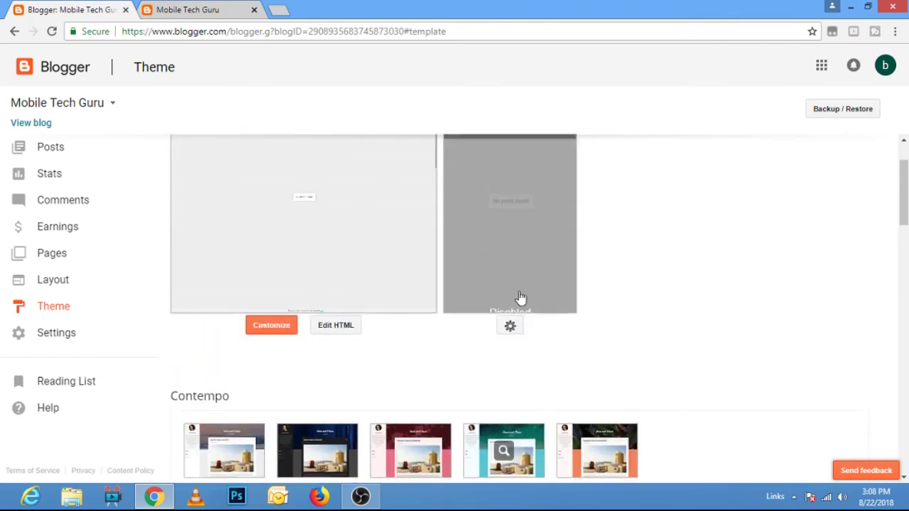
pyautogui.scroll(2, 520, 297)
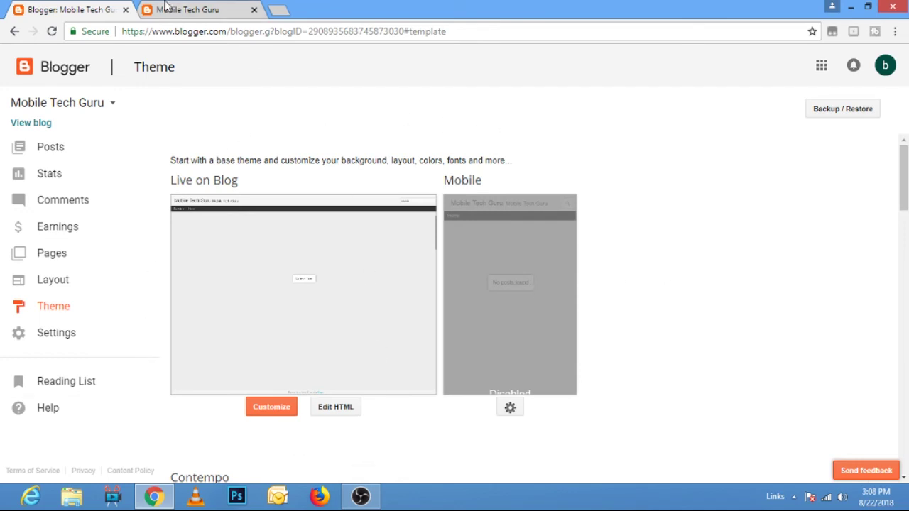
pyautogui.click(189, 11)
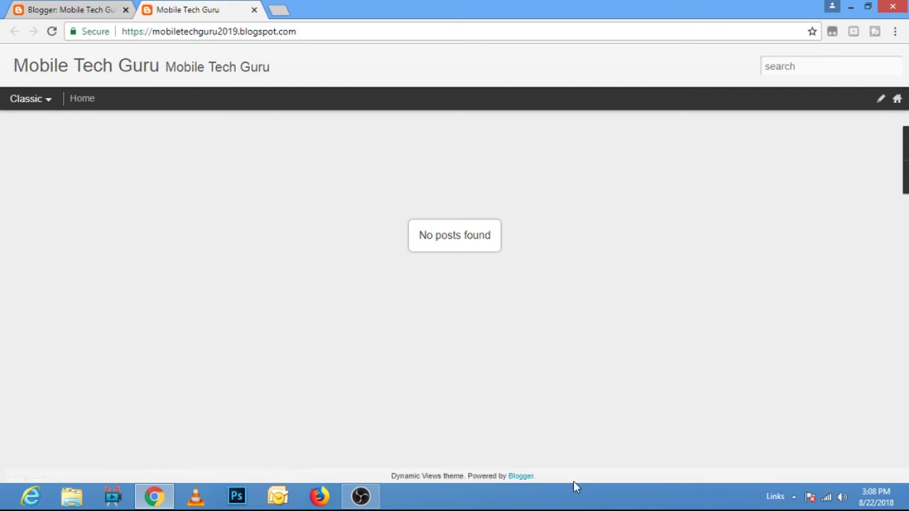
pyautogui.click(79, 10)
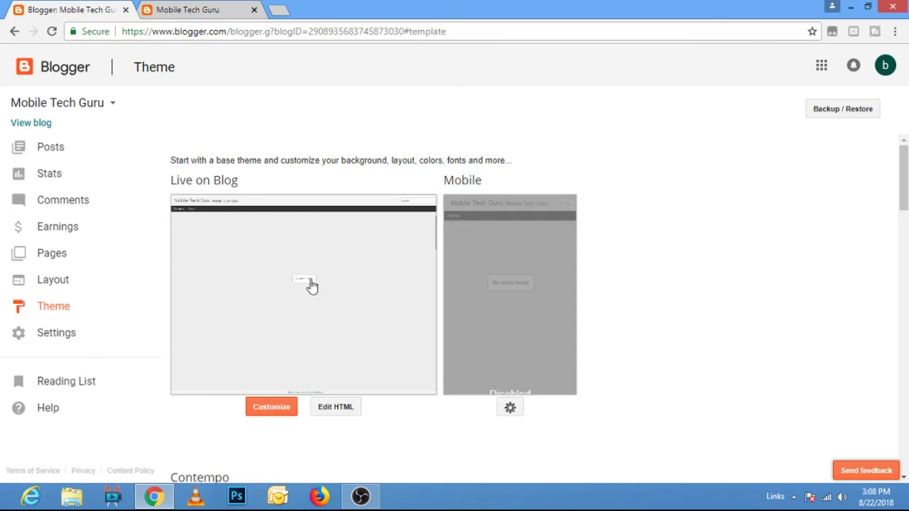
# Step: Open the theme's HTML source, examine the code through to its closing tags, and return to the Theme section without editing
pyautogui.click(346, 411)
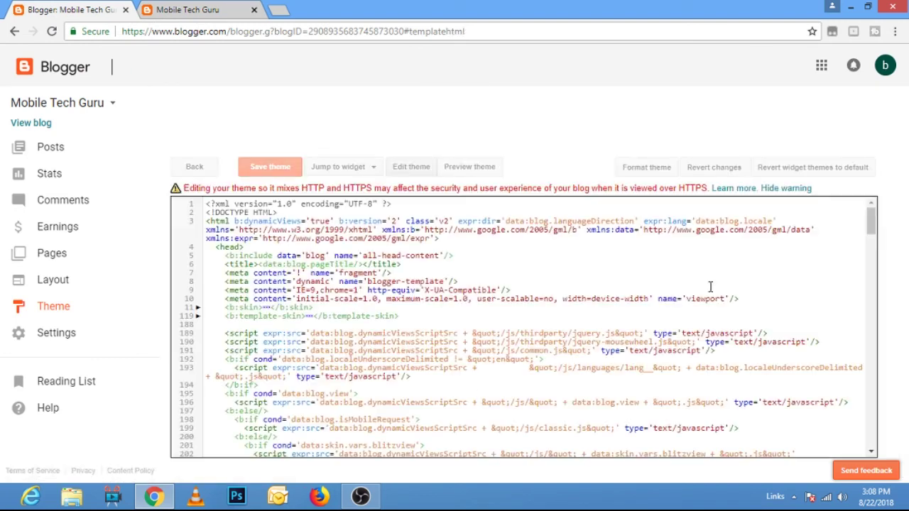
pyautogui.scroll(-20, 711, 286)
pyautogui.scroll(-10, 641, 286)
pyautogui.scroll(-5, 644, 285)
pyautogui.scroll(3, 645, 285)
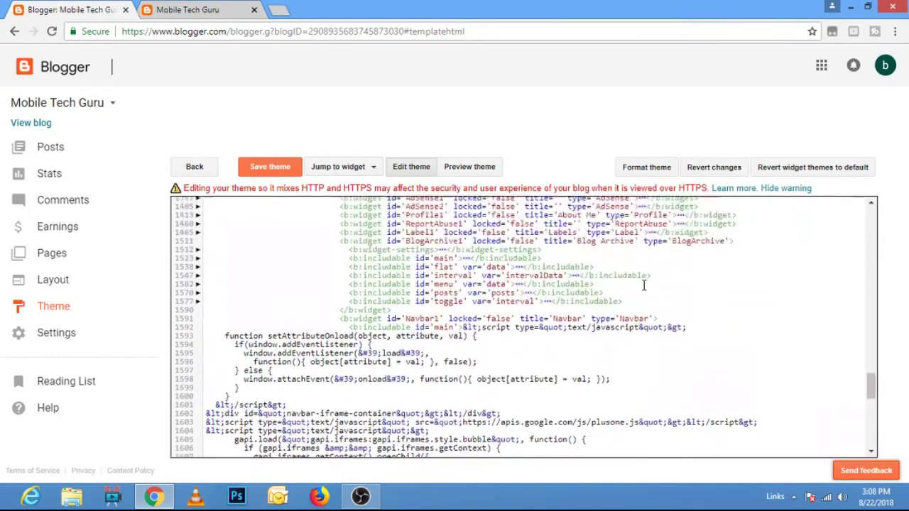
pyautogui.scroll(6, 644, 285)
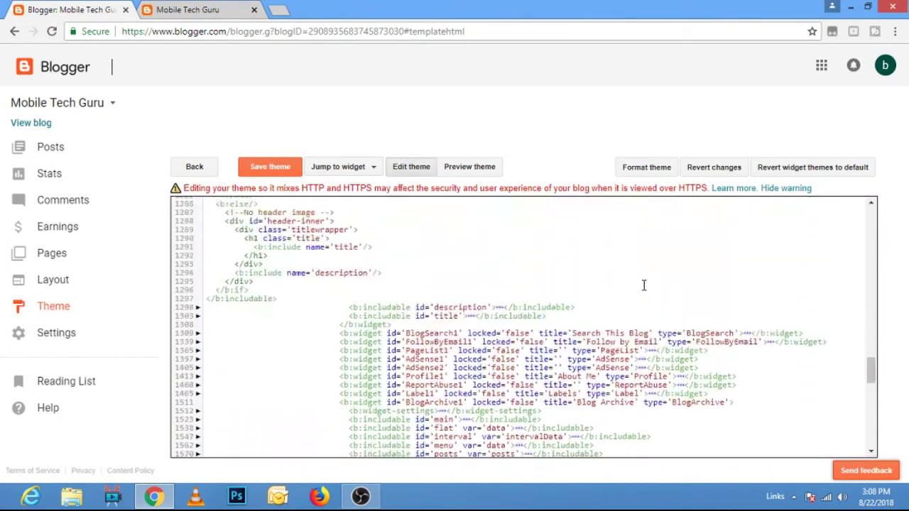
pyautogui.scroll(-3, 644, 284)
pyautogui.scroll(3, 644, 285)
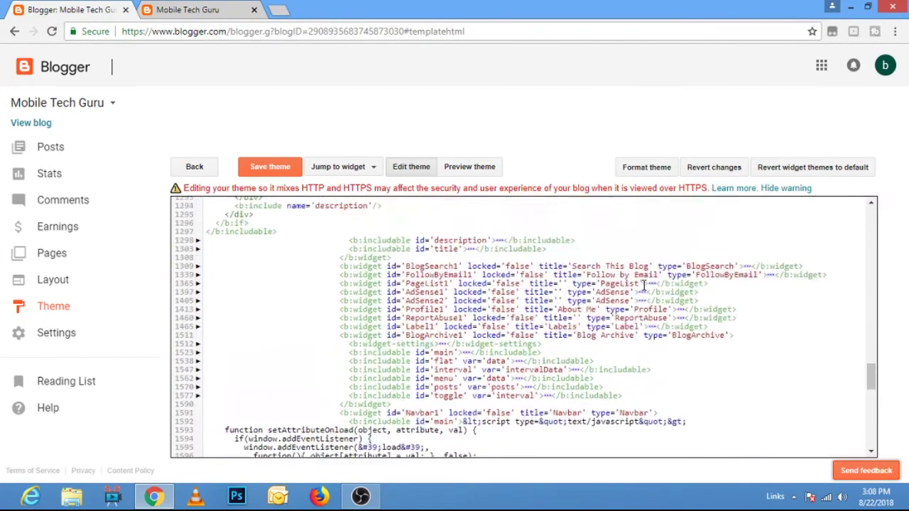
pyautogui.scroll(-2, 644, 285)
pyautogui.scroll(-3, 644, 285)
pyautogui.scroll(3, 644, 284)
pyautogui.scroll(-10, 645, 285)
pyautogui.scroll(-3, 644, 285)
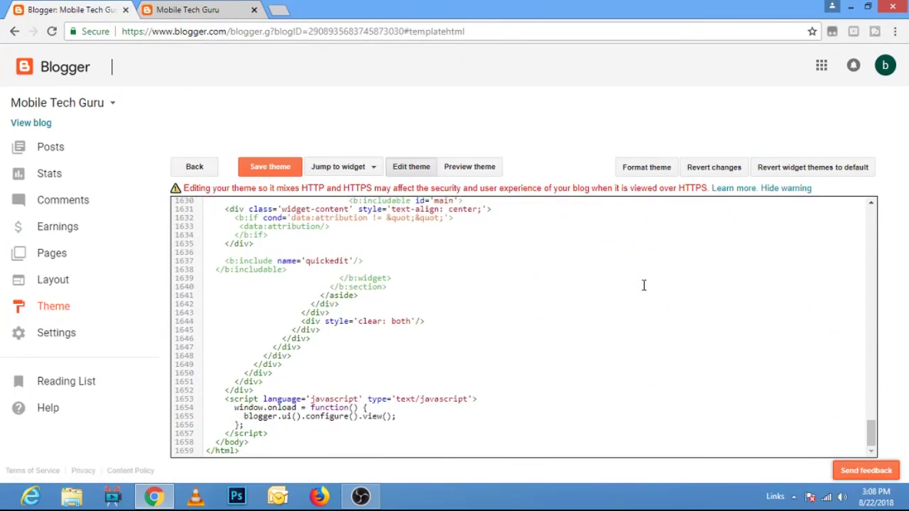
pyautogui.click(872, 206)
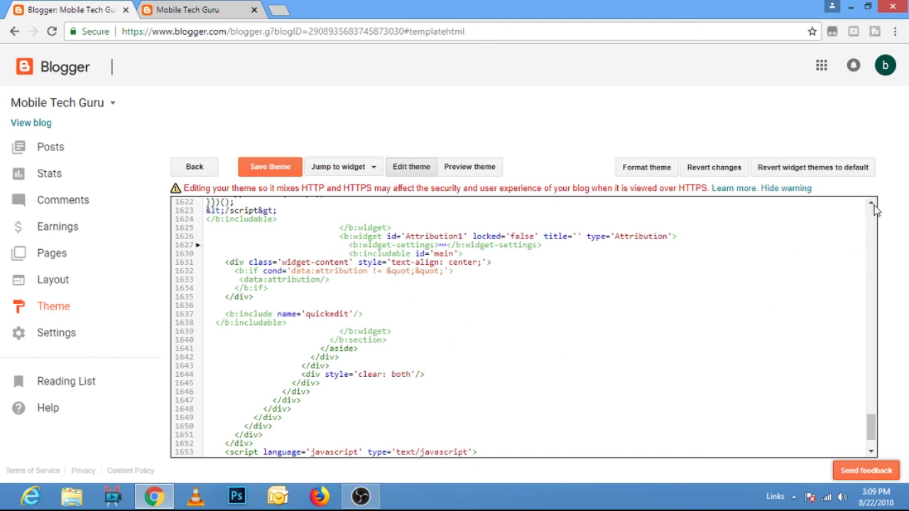
pyautogui.moveTo(872, 205); pyautogui.dragTo(872, 210)
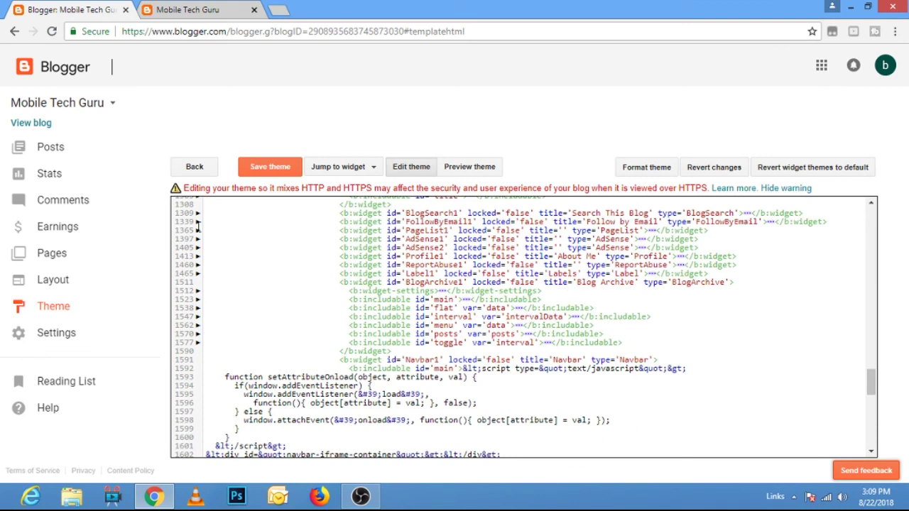
pyautogui.click(195, 168)
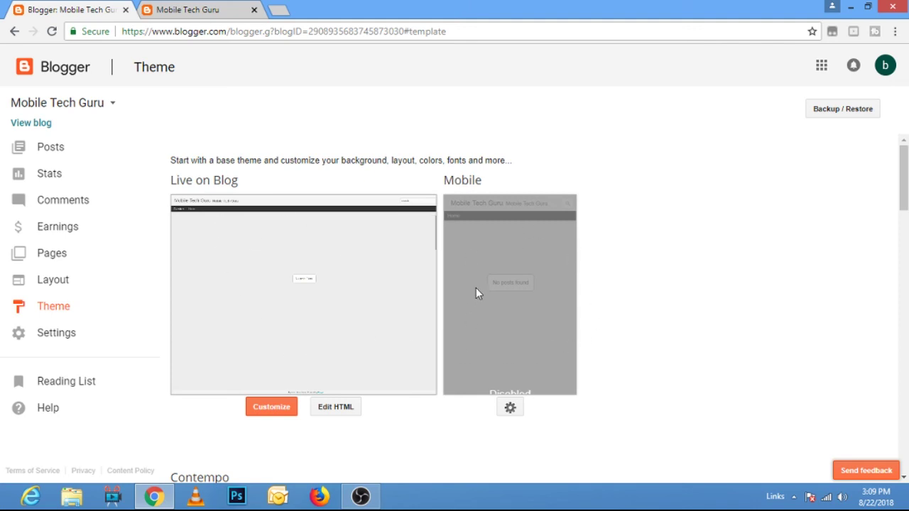
# Step: Review the mobile theme option and save the setting that shows the desktop theme on mobile devices
pyautogui.click(512, 410)
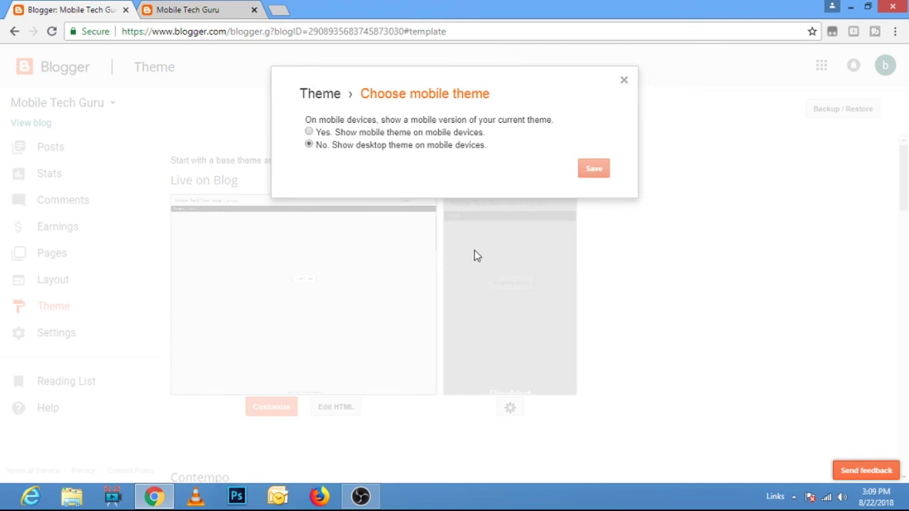
pyautogui.click(310, 133)
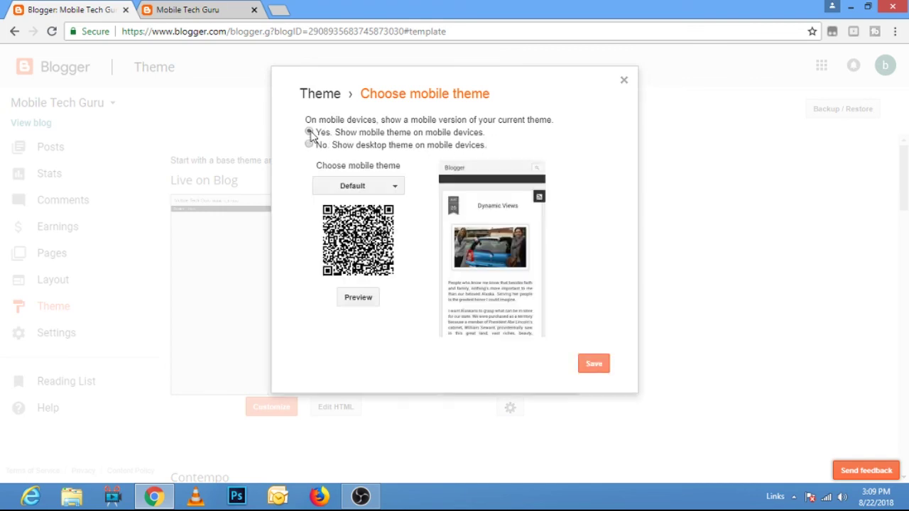
pyautogui.click(310, 146)
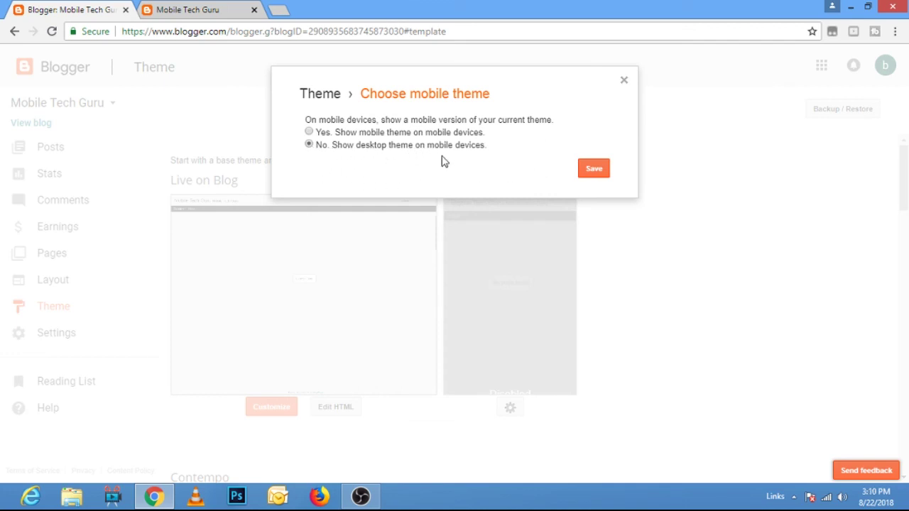
pyautogui.click(594, 170)
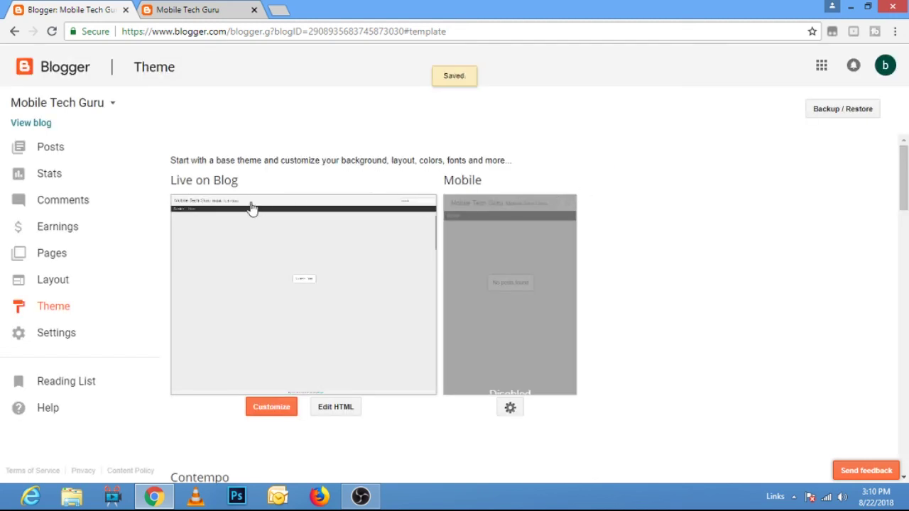